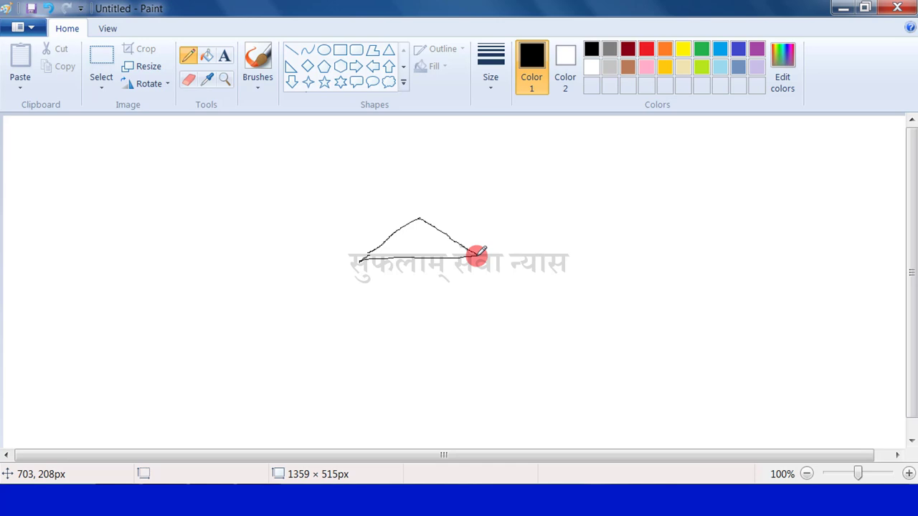
# - Draw two straight vertical wall lines down from the triangle's base corners, making the first about 150 px long
pyautogui.click(291, 50)
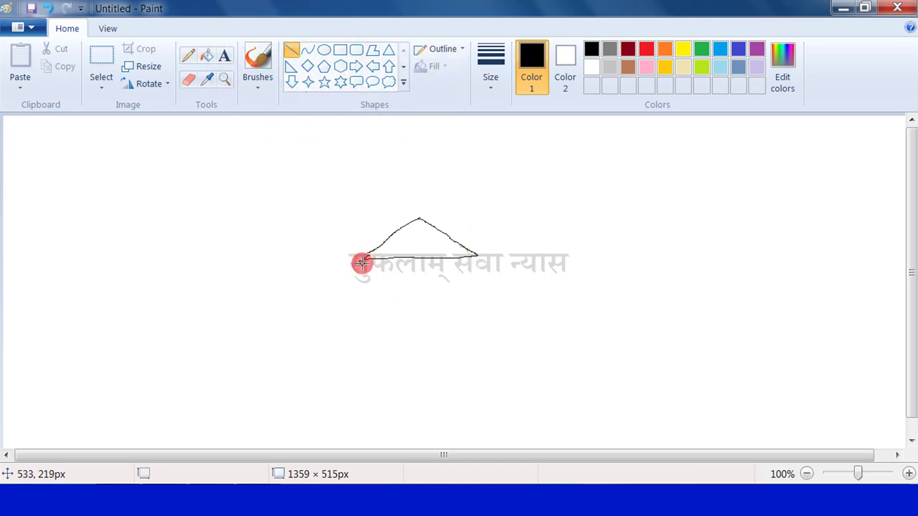
pyautogui.moveTo(362, 259)
pyautogui.mouseDown()
pyautogui.moveTo(352, 314)
pyautogui.moveTo(363, 370)
pyautogui.mouseUp()
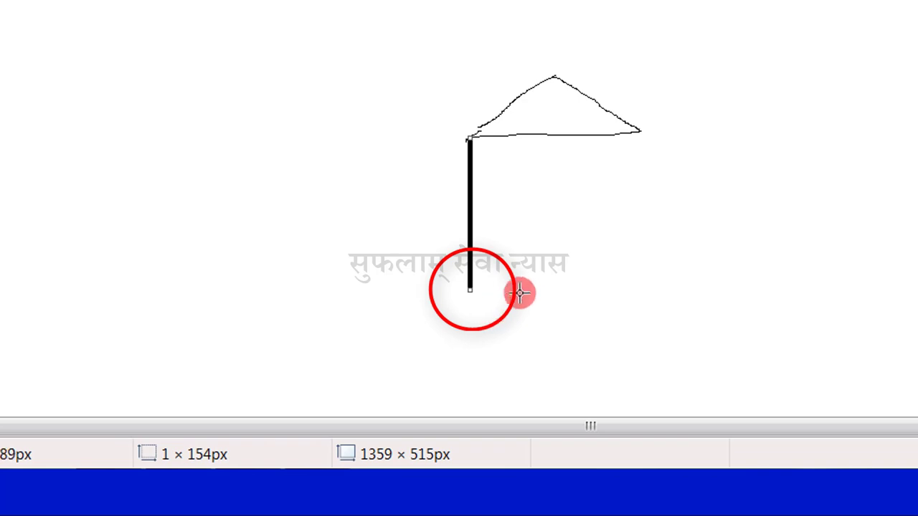
pyautogui.moveTo(469, 290); pyautogui.dragTo(470, 312)
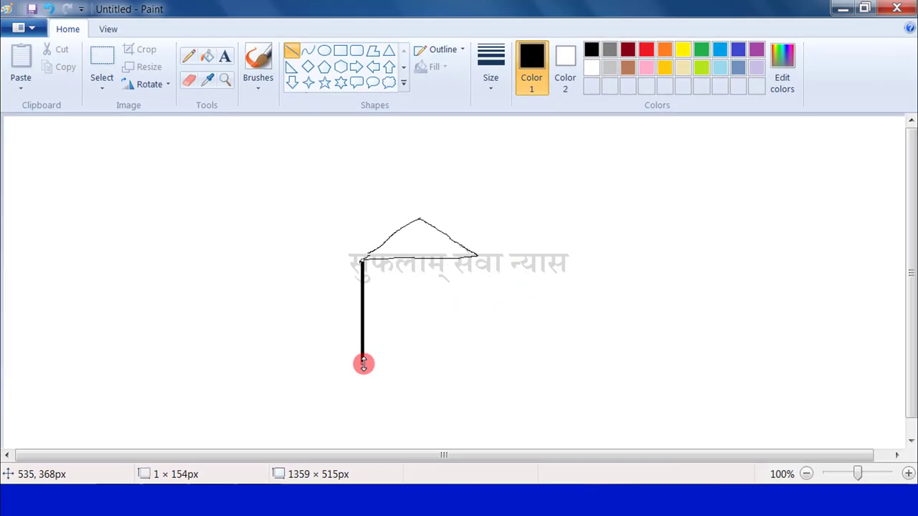
pyautogui.moveTo(363, 376)
pyautogui.mouseDown()
pyautogui.moveTo(360, 392)
pyautogui.moveTo(362, 361)
pyautogui.mouseUp()
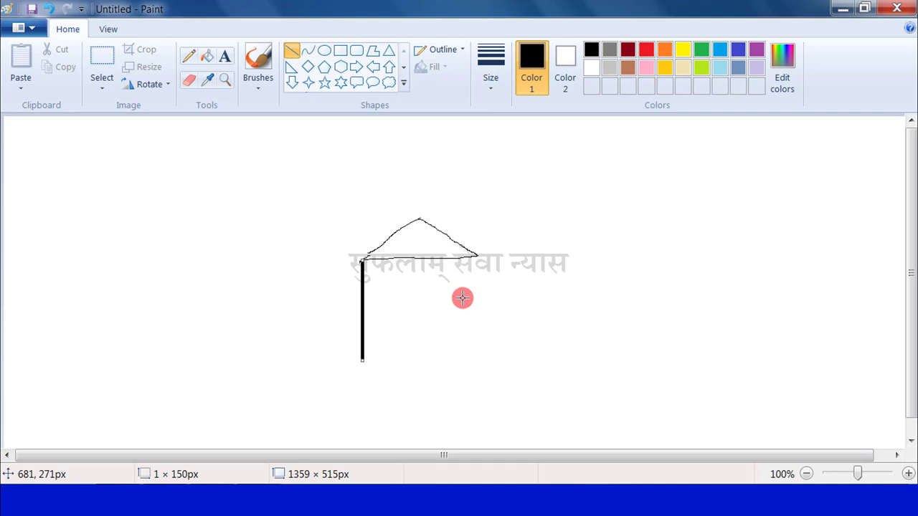
pyautogui.click(405, 305)
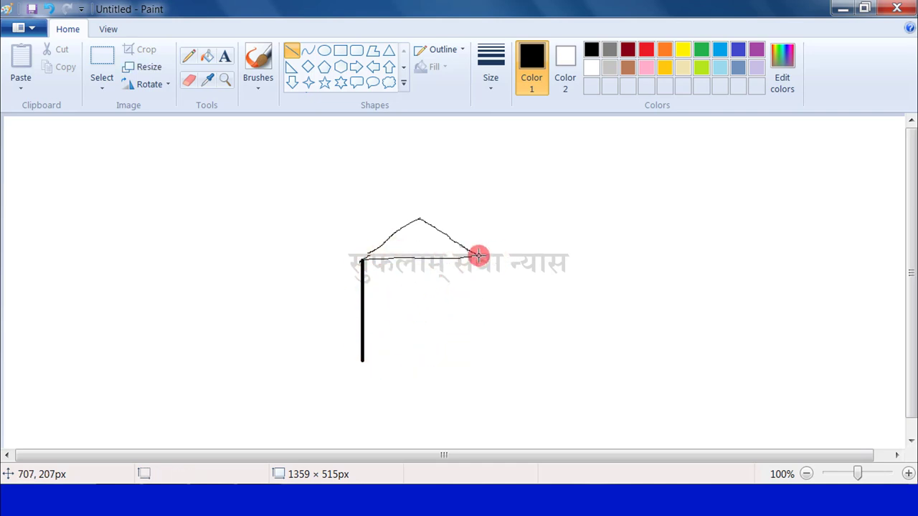
pyautogui.moveTo(477, 256); pyautogui.dragTo(478, 352)
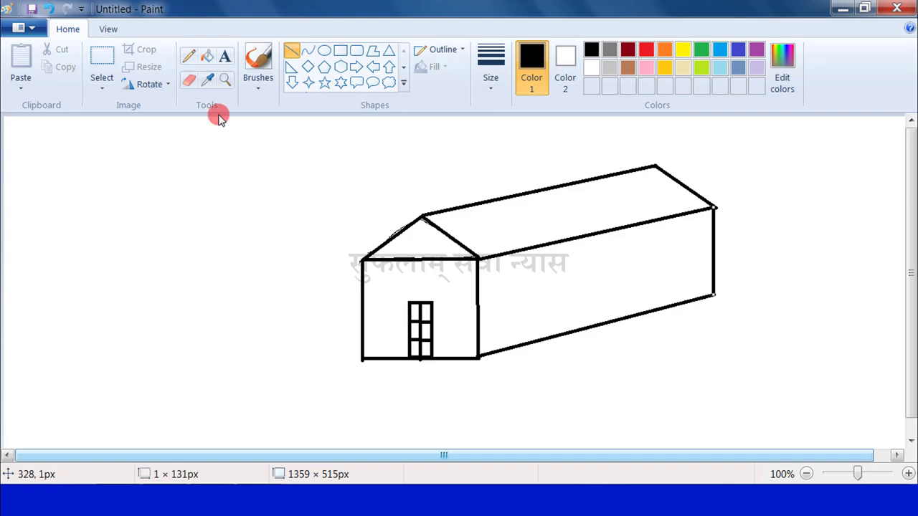
# - Sketch a small freehand circle above the door with the Pencil, and erase it
pyautogui.click(189, 56)
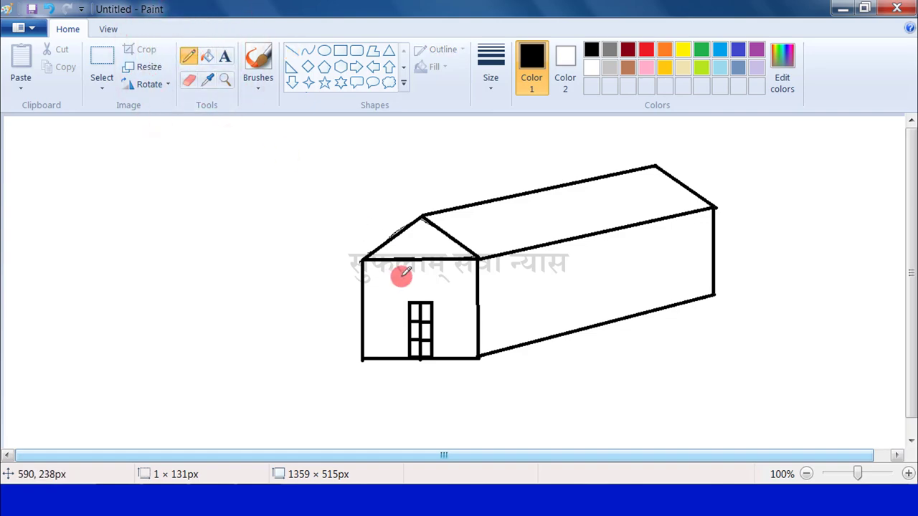
pyautogui.moveTo(415, 274)
pyautogui.mouseDown()
pyautogui.moveTo(426, 279)
pyautogui.moveTo(371, 281)
pyautogui.moveTo(370, 268)
pyautogui.moveTo(380, 267)
pyautogui.mouseUp()
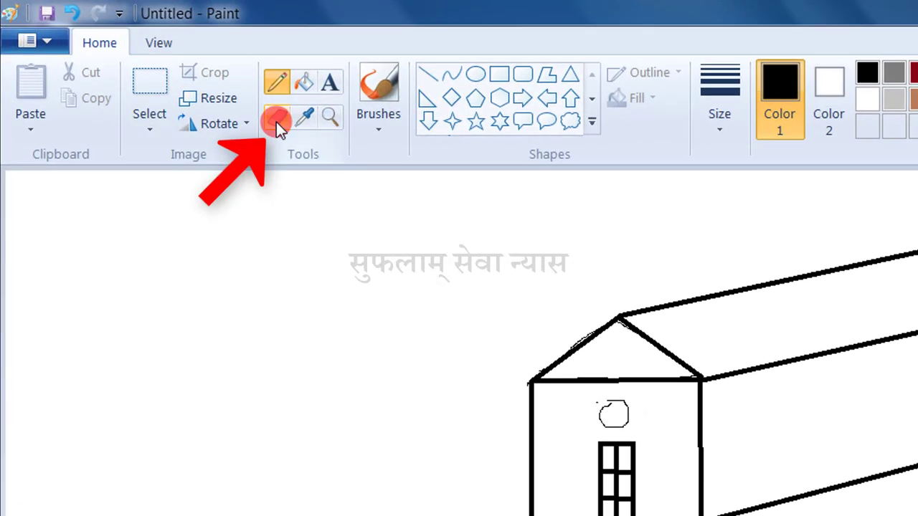
pyautogui.click(276, 122)
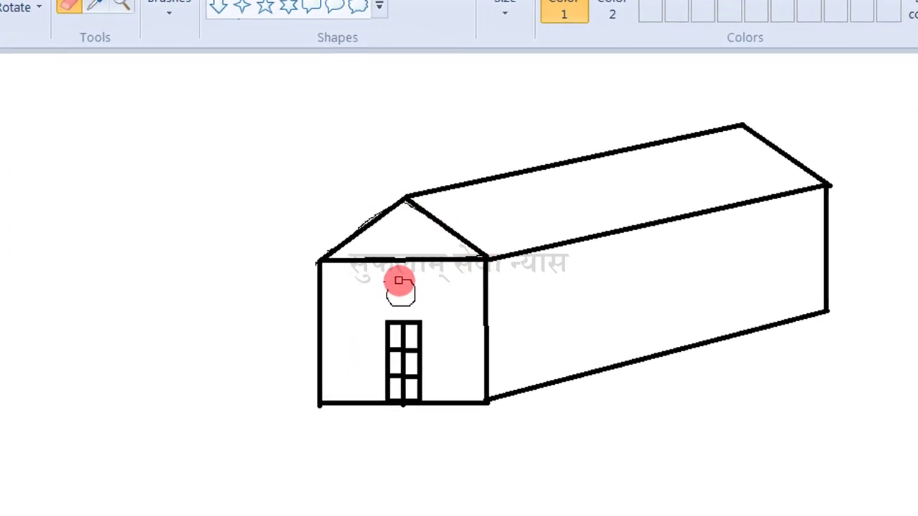
pyautogui.moveTo(399, 280)
pyautogui.mouseDown()
pyautogui.moveTo(414, 289)
pyautogui.moveTo(413, 302)
pyautogui.moveTo(393, 305)
pyautogui.moveTo(386, 281)
pyautogui.mouseUp()
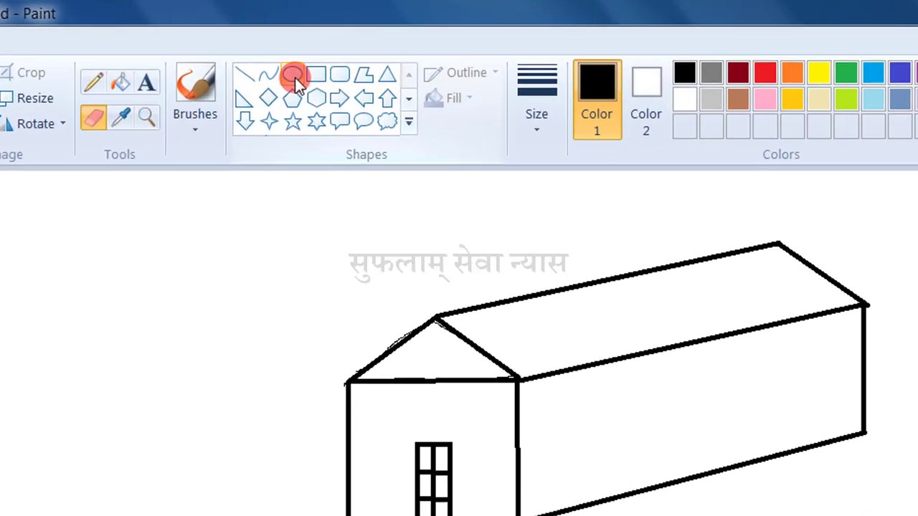
# - Draw a small narrow ellipse above the door with the Oval shape, and erase it
pyautogui.click(286, 84)
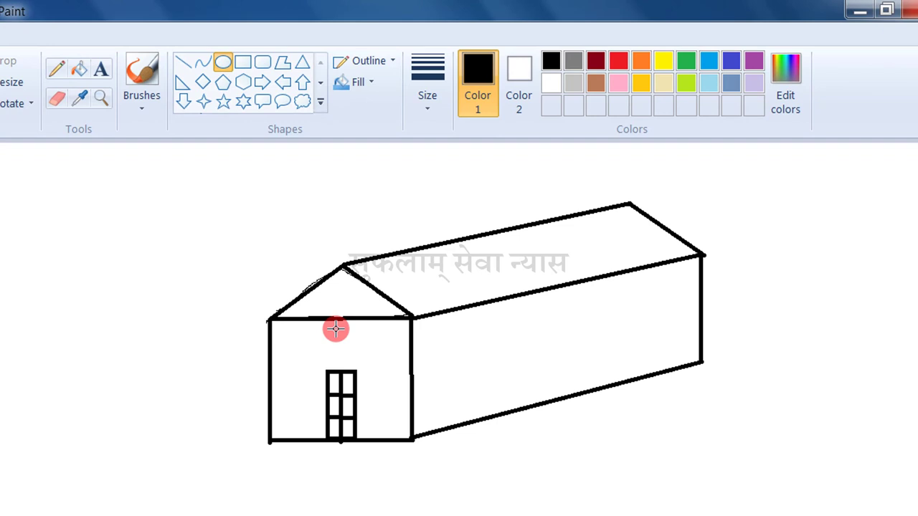
pyautogui.moveTo(336, 329)
pyautogui.mouseDown()
pyautogui.moveTo(338, 349)
pyautogui.moveTo(349, 354)
pyautogui.mouseUp()
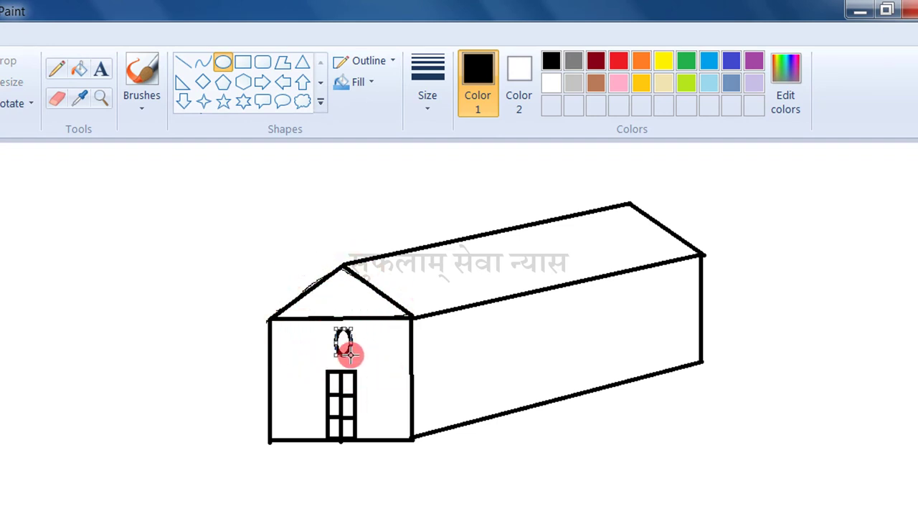
pyautogui.click(381, 363)
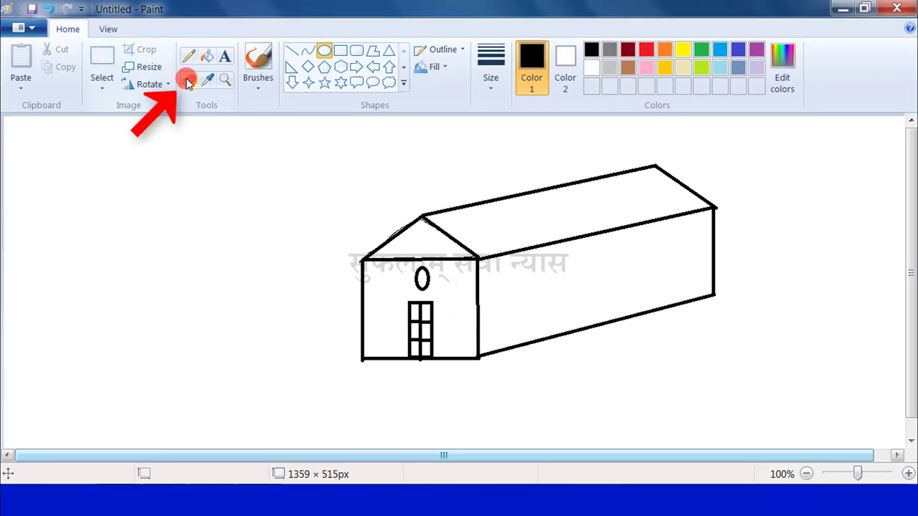
pyautogui.click(188, 81)
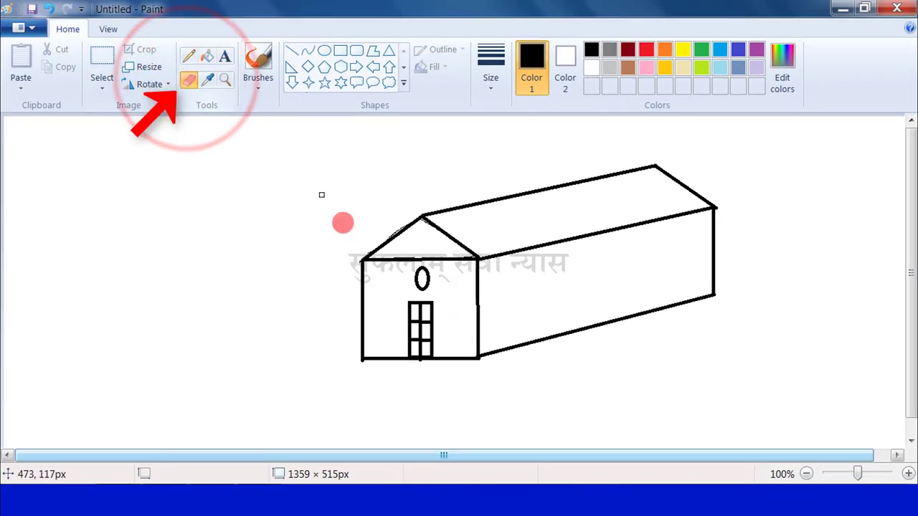
pyautogui.moveTo(424, 268)
pyautogui.mouseDown()
pyautogui.moveTo(412, 281)
pyautogui.moveTo(425, 286)
pyautogui.mouseUp()
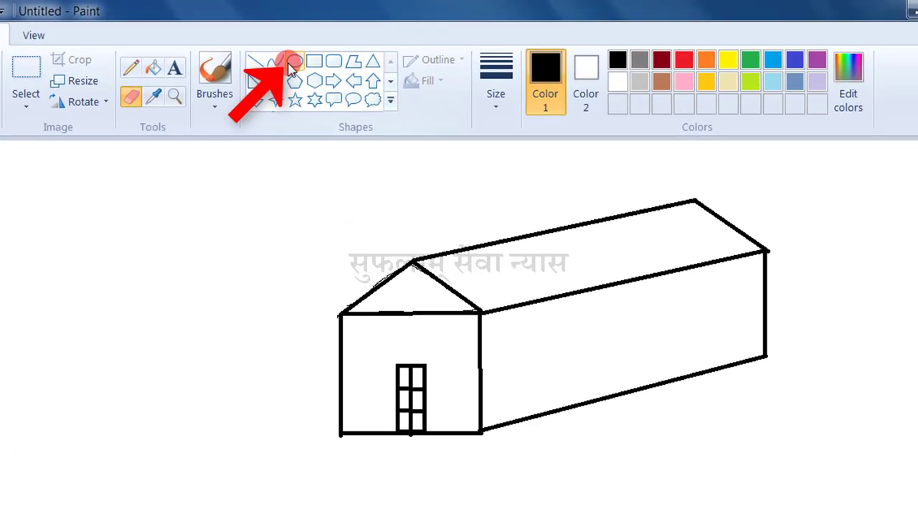
# - Draw a small perfect circle with a black outline on the front wall, centred above the door
pyautogui.click(281, 70)
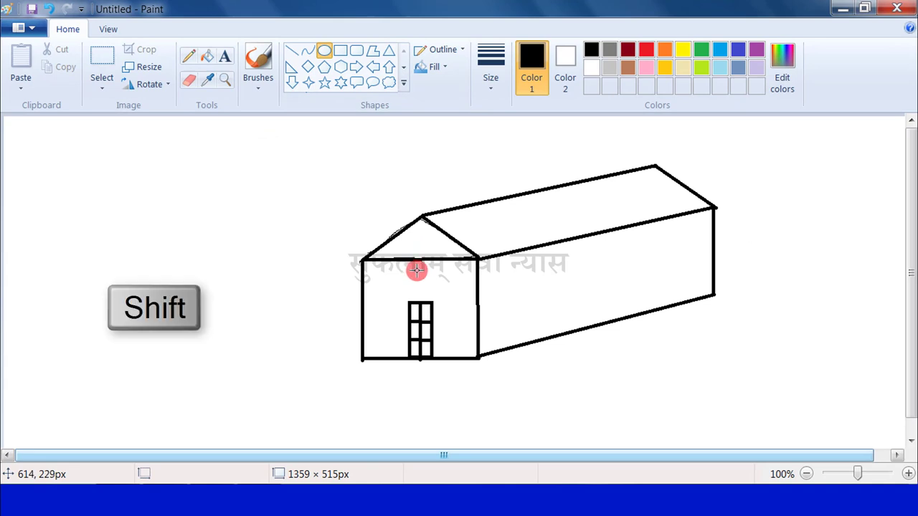
pyautogui.moveTo(417, 270); pyautogui.dragTo(453, 294)
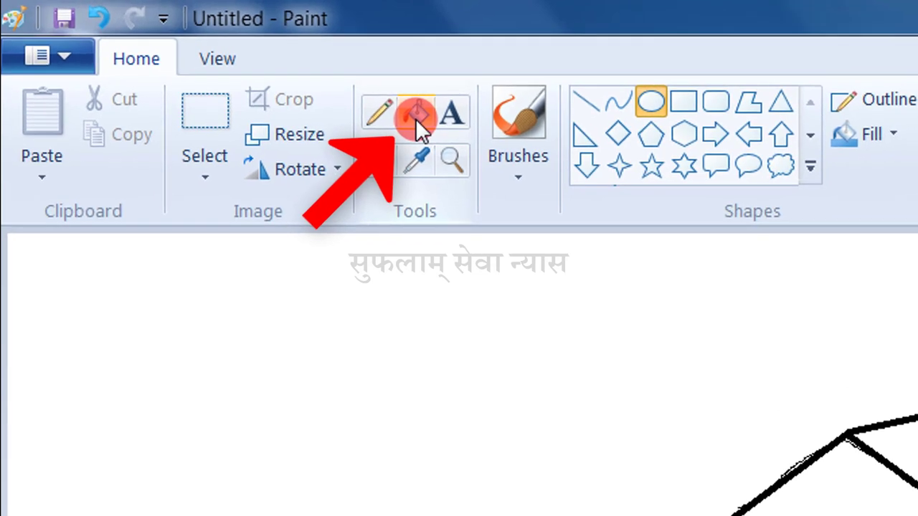
# - Fill the long sloping roof panel of the house with red
pyautogui.click(415, 116)
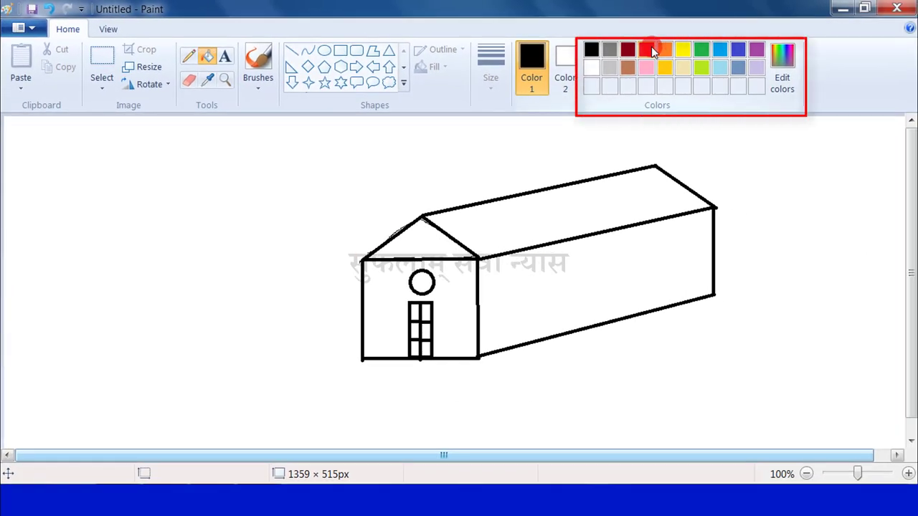
pyautogui.click(648, 50)
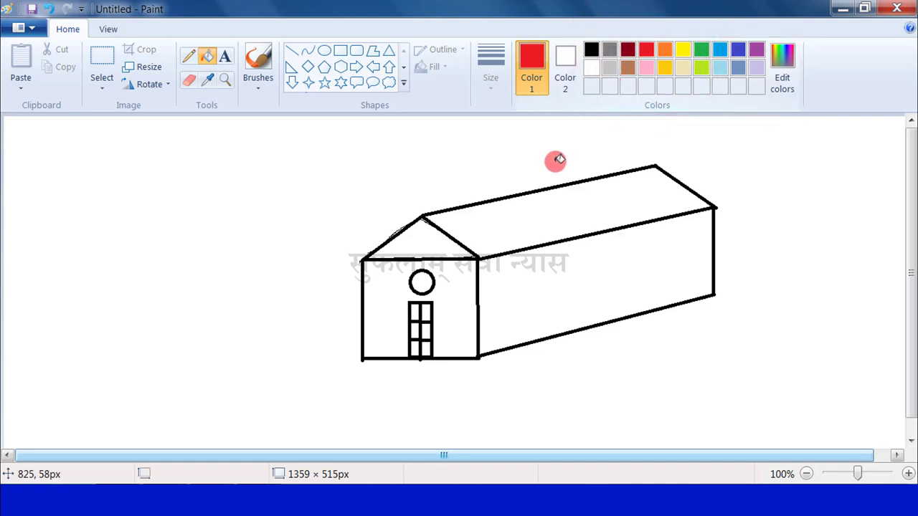
pyautogui.click(541, 205)
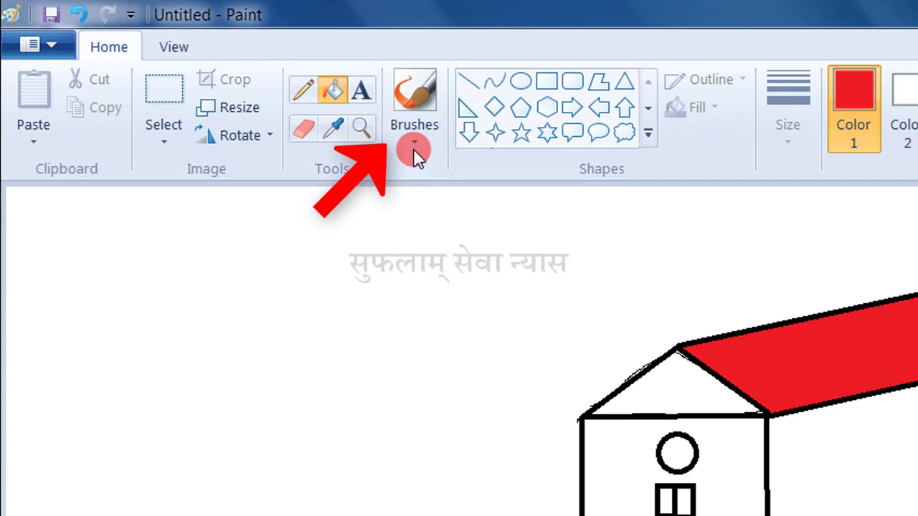
# - Spray green grass strokes with the Airbrush across the ground in front of and below the house
pyautogui.click(413, 142)
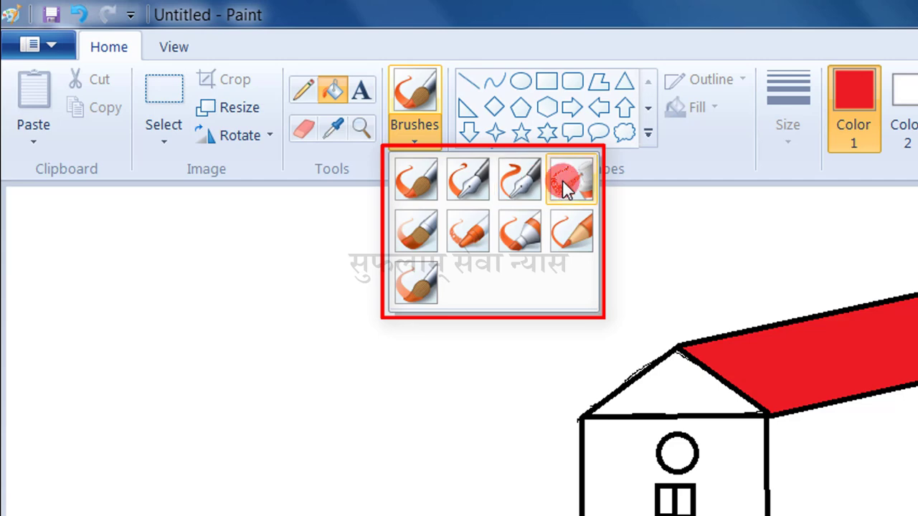
pyautogui.click(566, 187)
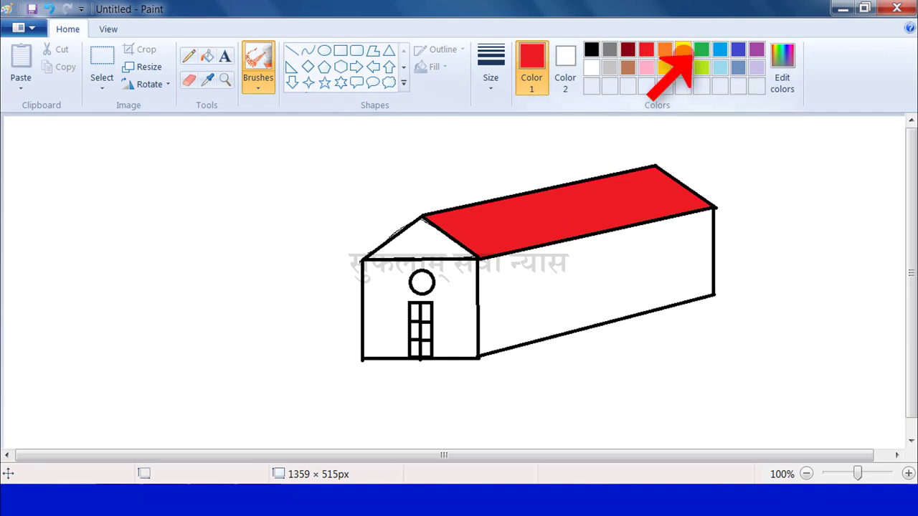
pyautogui.click(703, 48)
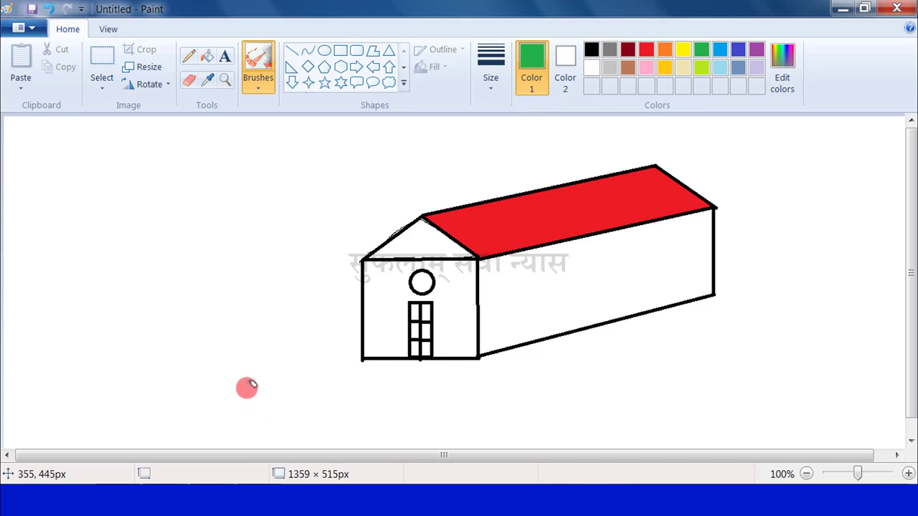
pyautogui.moveTo(246, 387)
pyautogui.mouseDown()
pyautogui.moveTo(291, 405)
pyautogui.moveTo(356, 411)
pyautogui.moveTo(431, 388)
pyautogui.moveTo(586, 378)
pyautogui.mouseUp()
pyautogui.moveTo(335, 439)
pyautogui.mouseDown()
pyautogui.moveTo(389, 403)
pyautogui.moveTo(327, 416)
pyautogui.moveTo(290, 405)
pyautogui.moveTo(298, 389)
pyautogui.moveTo(274, 382)
pyautogui.moveTo(412, 394)
pyautogui.moveTo(646, 377)
pyautogui.moveTo(557, 380)
pyautogui.moveTo(551, 397)
pyautogui.moveTo(515, 406)
pyautogui.moveTo(381, 418)
pyautogui.mouseUp()
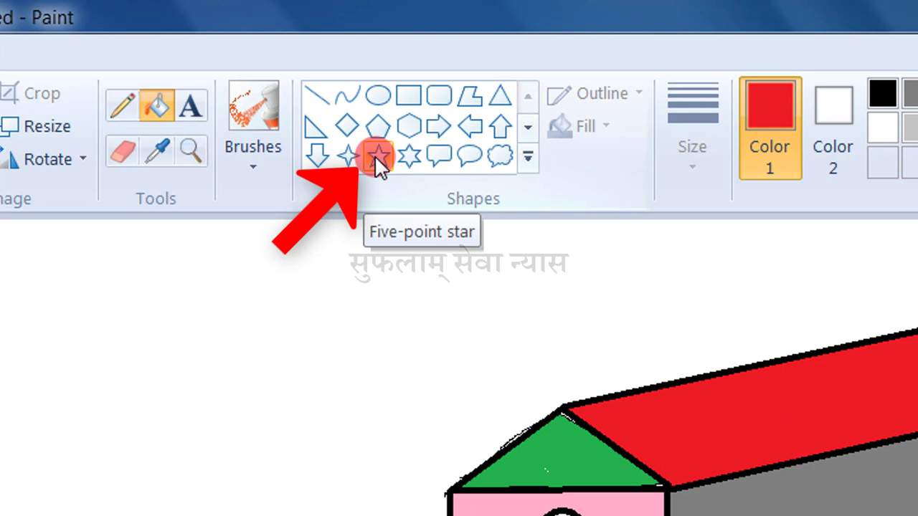
# - Draw an unfilled red five-point star about 89 × 103 px in the sky beside the house
pyautogui.click(374, 155)
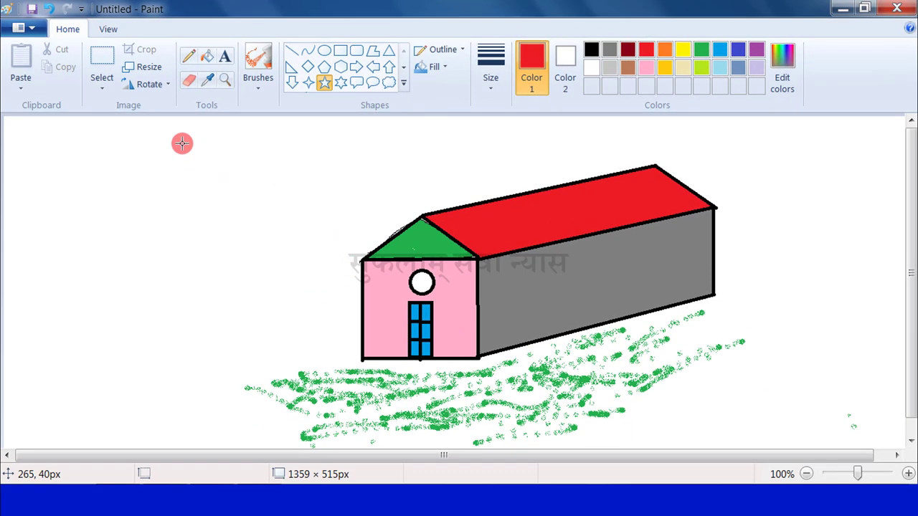
pyautogui.moveTo(122, 244)
pyautogui.mouseDown()
pyautogui.moveTo(157, 299)
pyautogui.moveTo(192, 321)
pyautogui.mouseUp()
pyautogui.moveTo(221, 190); pyautogui.dragTo(241, 211)
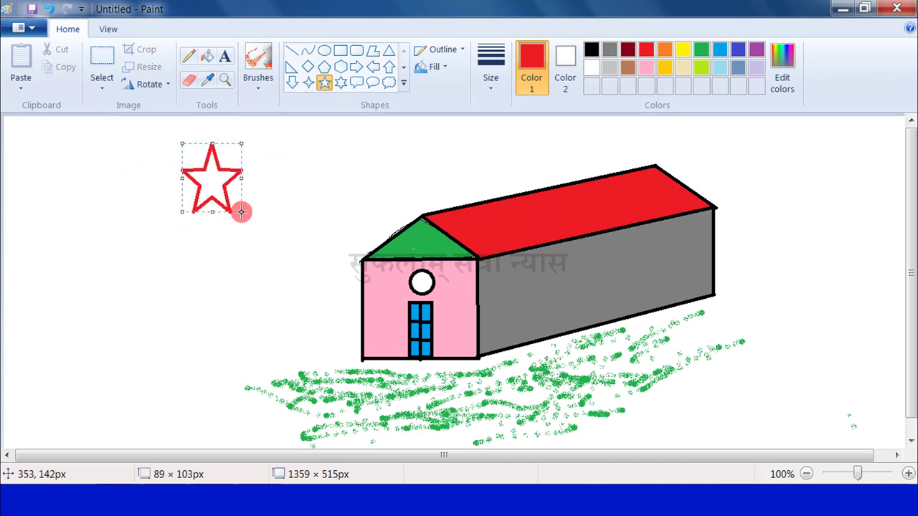
pyautogui.click(278, 207)
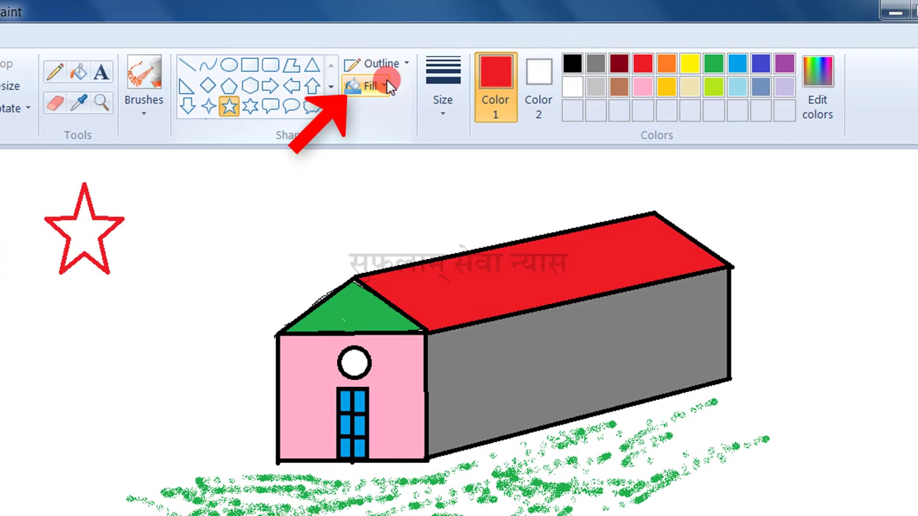
# - Draw a second red-outlined star about 115 × 122 px beside the first, using Solid color fill with Color 2 set to yellow
pyautogui.click(387, 86)
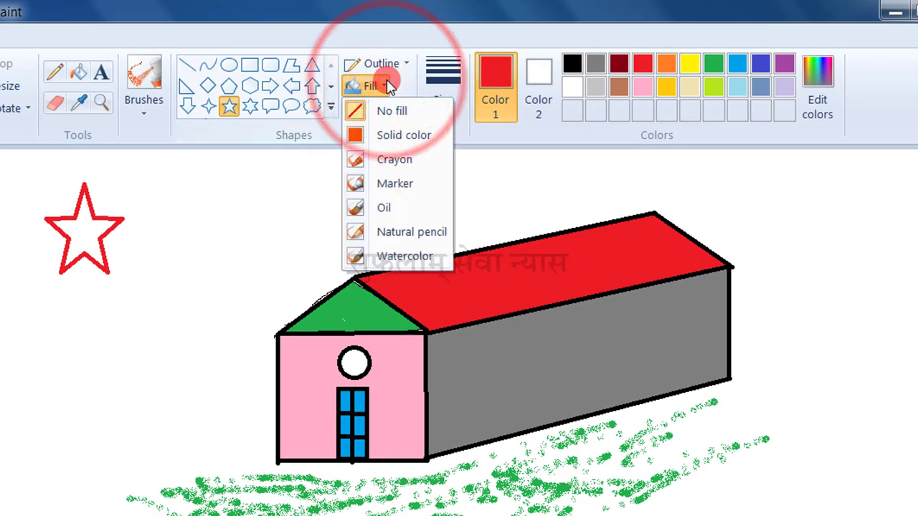
pyautogui.click(382, 132)
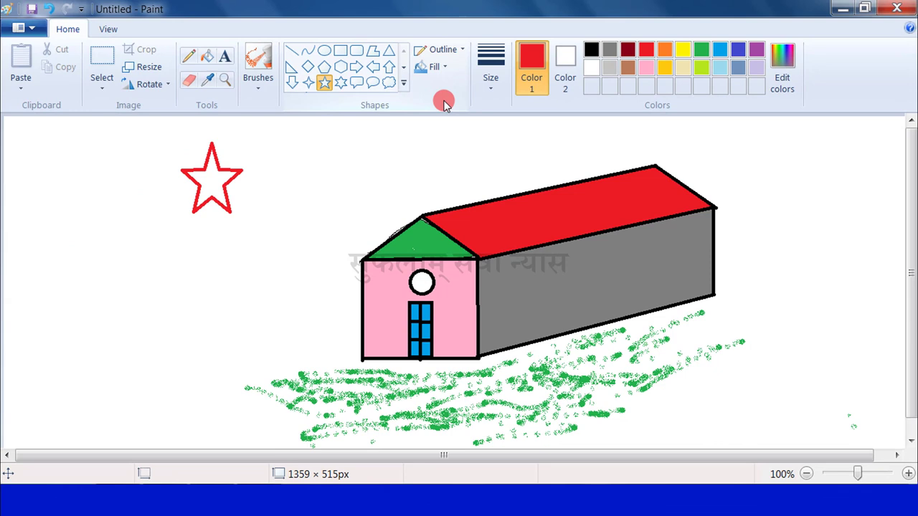
pyautogui.click(565, 60)
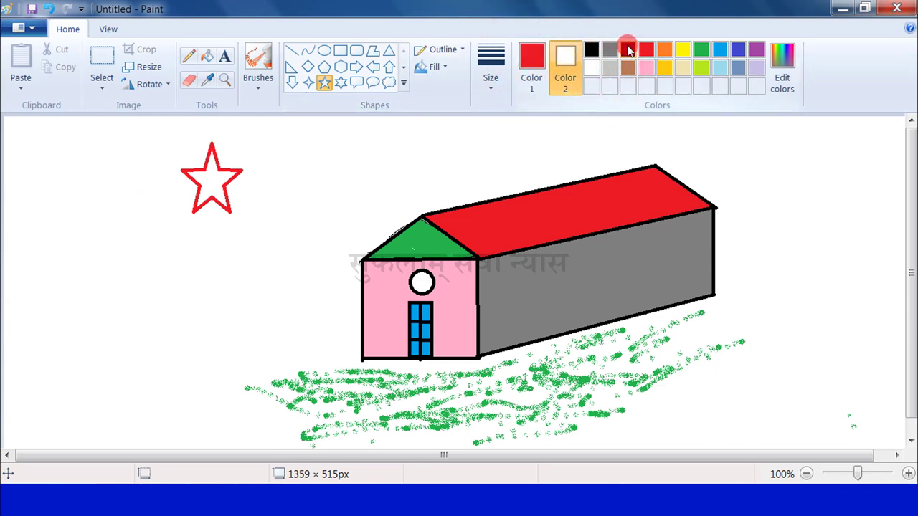
pyautogui.click(682, 49)
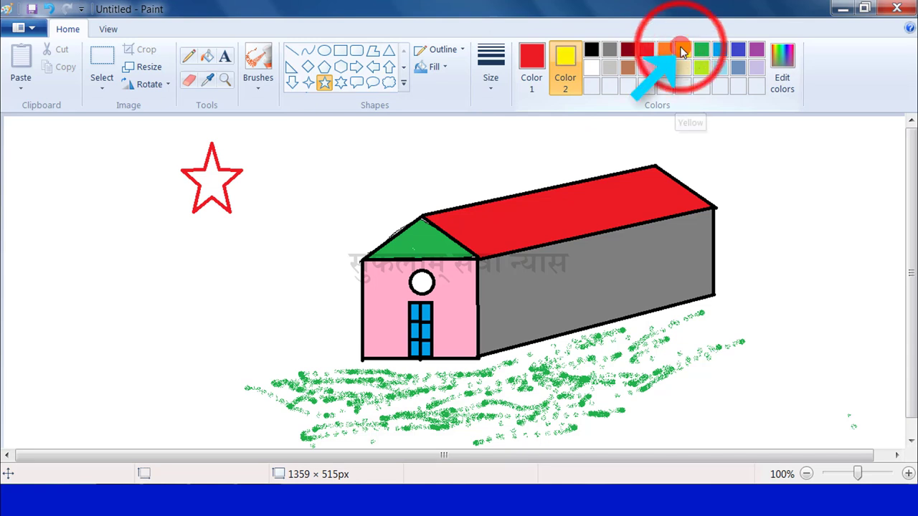
pyautogui.moveTo(89, 133); pyautogui.dragTo(169, 218)
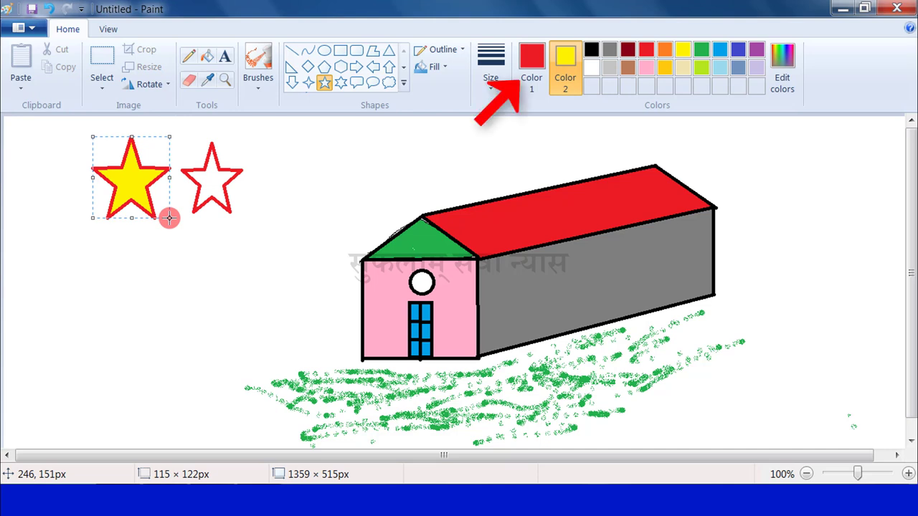
pyautogui.click(197, 222)
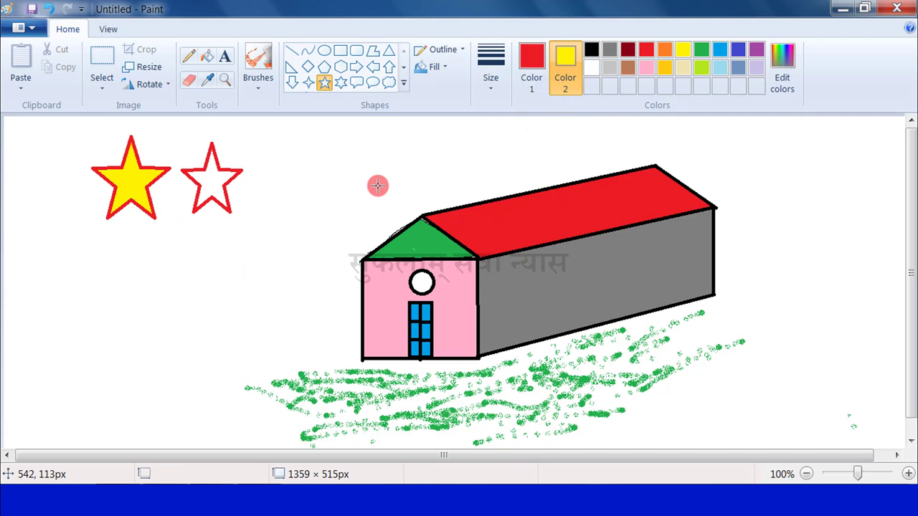
# - Set Color 2 to red and draw a solid red five-point star between the unfilled star and the roof
pyautogui.click(566, 63)
pyautogui.click(647, 50)
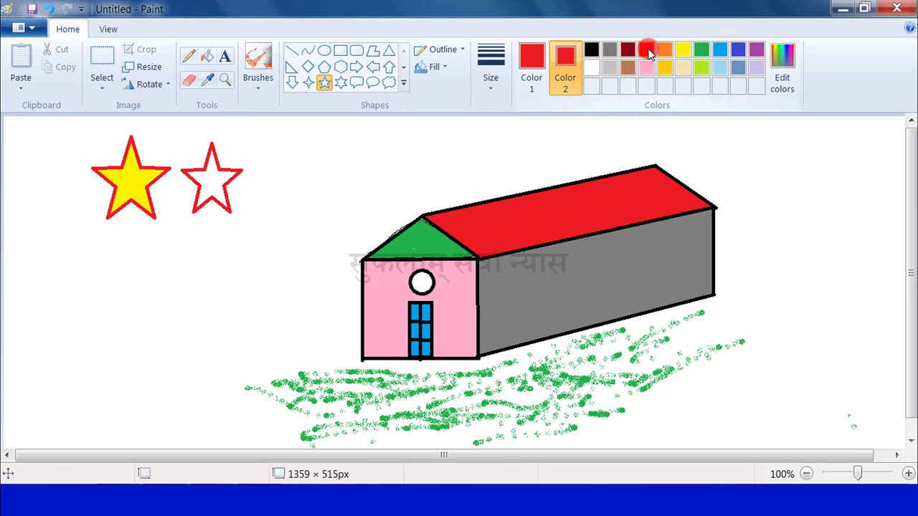
pyautogui.moveTo(326, 134); pyautogui.dragTo(380, 188)
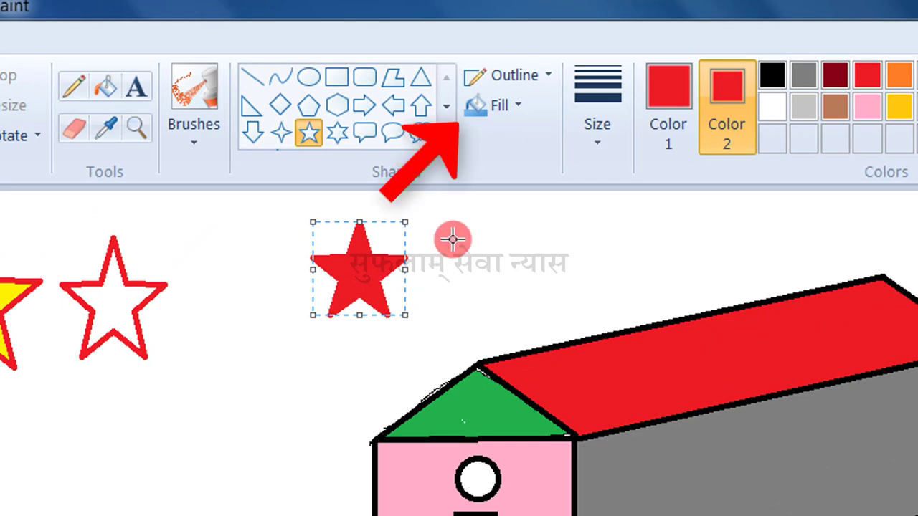
# - Preview the fill styles on the selected red star, keeping the Solid color fill
pyautogui.click(515, 107)
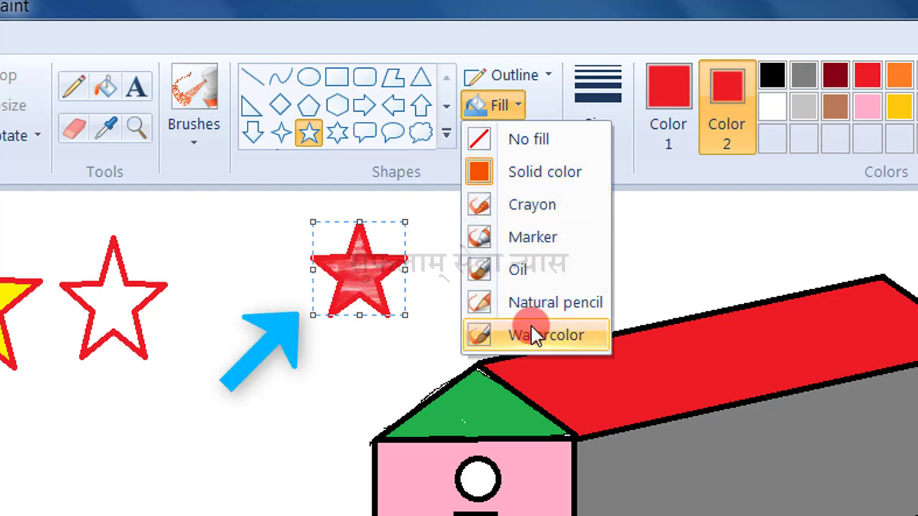
pyautogui.click(562, 181)
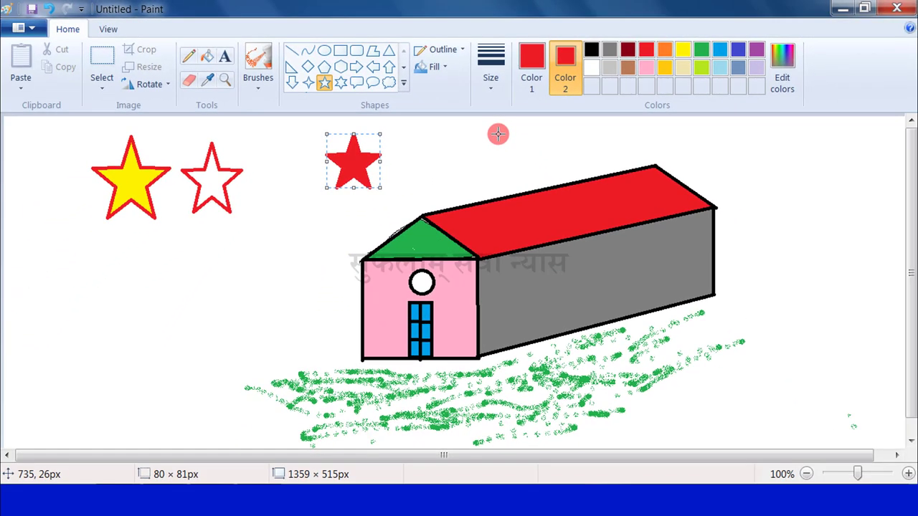
# - Set Color 1 to light blue and draw a small blue-outlined, red-filled five-point star above the roof
pyautogui.click(537, 66)
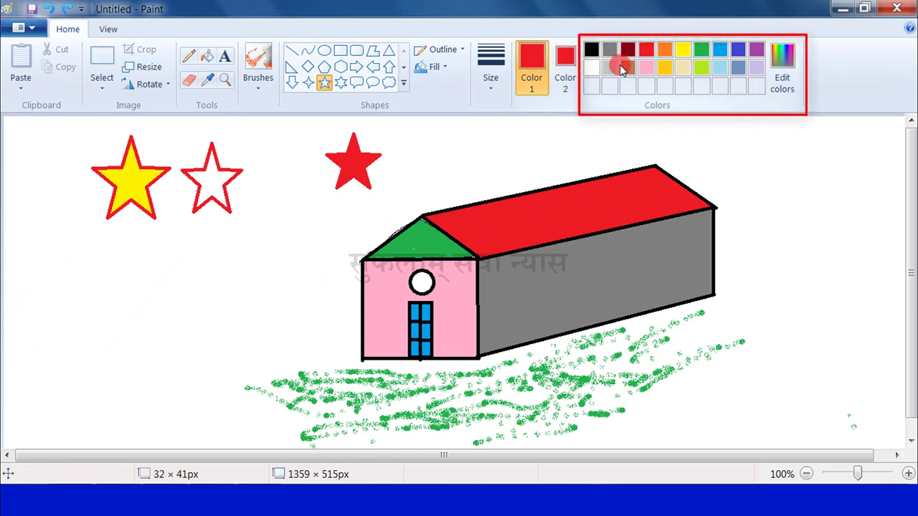
pyautogui.click(716, 52)
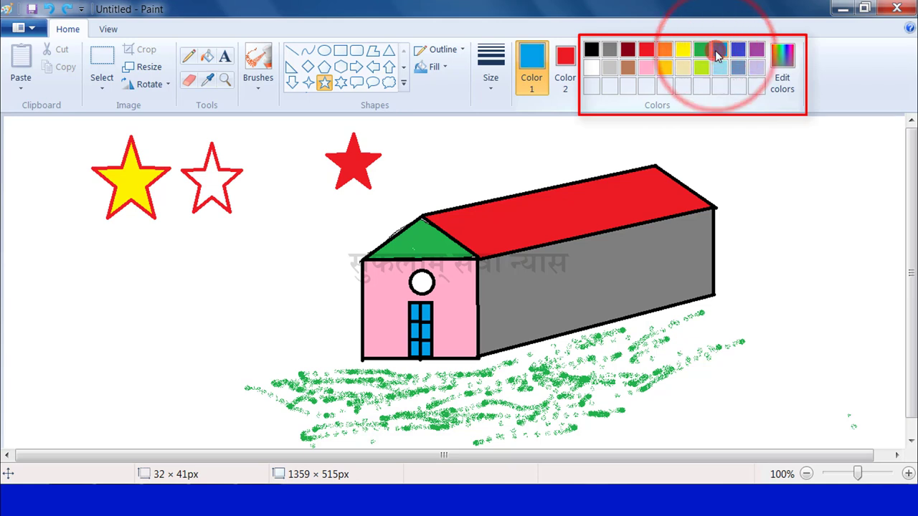
pyautogui.moveTo(495, 130); pyautogui.dragTo(532, 159)
pyautogui.moveTo(463, 298); pyautogui.dragTo(462, 299)
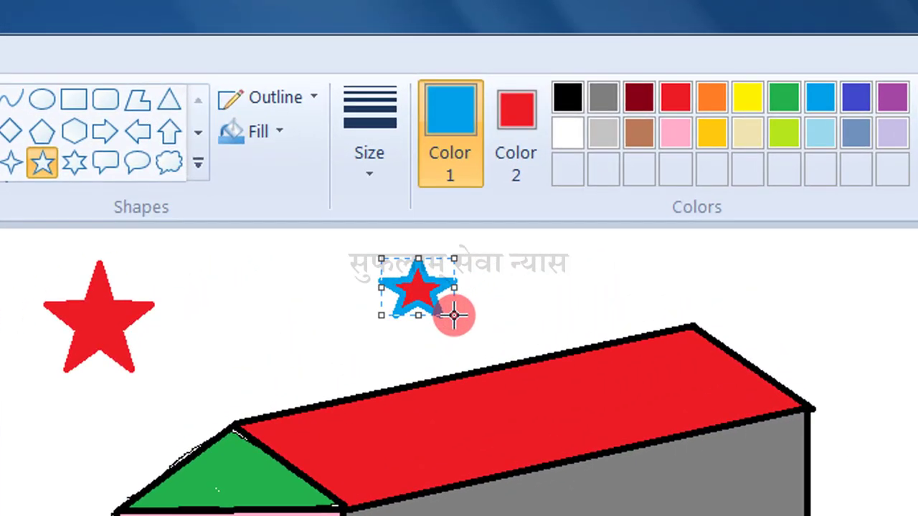
# - Preview the outline styles on the small blue-outlined star and review the Edit Colors dialog without changing anything
pyautogui.click(316, 99)
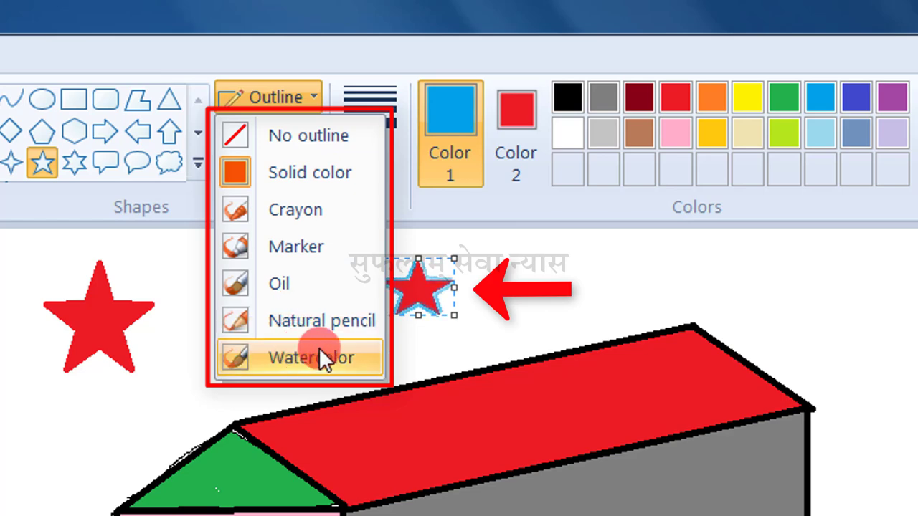
pyautogui.click(495, 307)
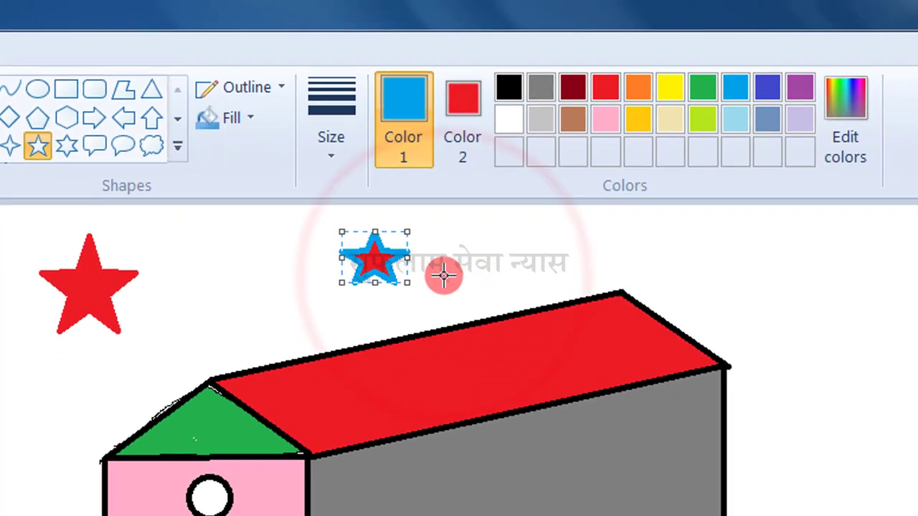
pyautogui.click(443, 274)
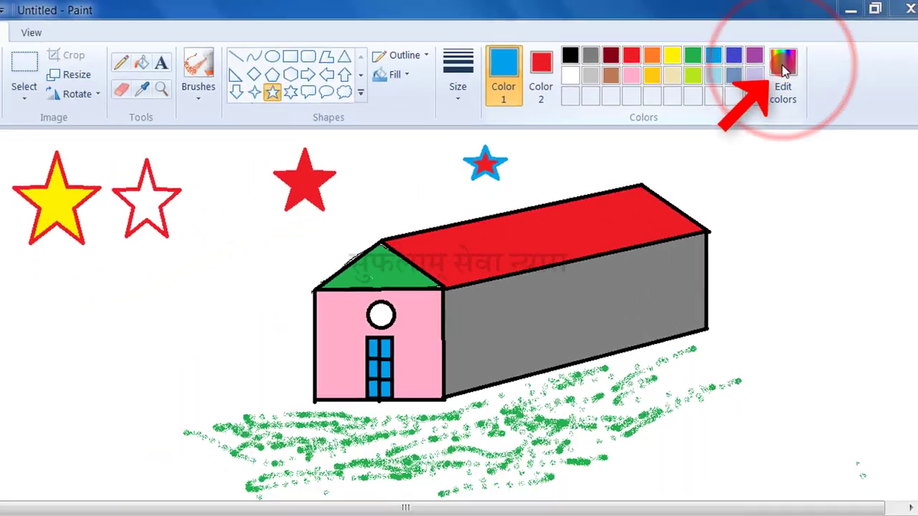
pyautogui.click(786, 89)
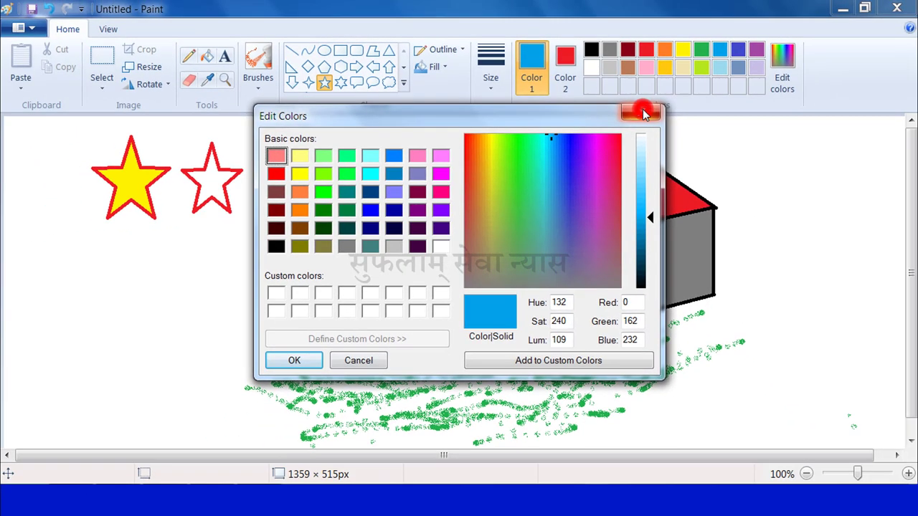
pyautogui.click(643, 113)
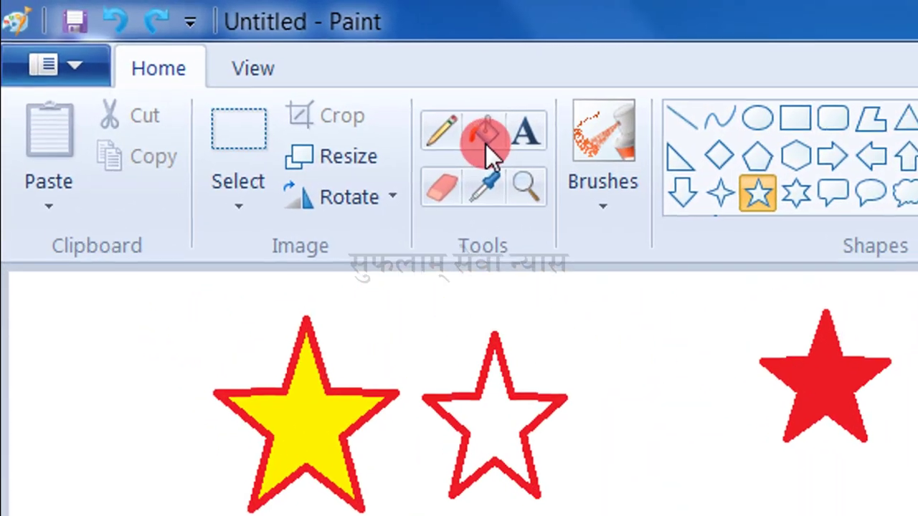
# - Sample the door's blue with the Color picker and fill the unfilled red-outlined star with it
pyautogui.click(491, 149)
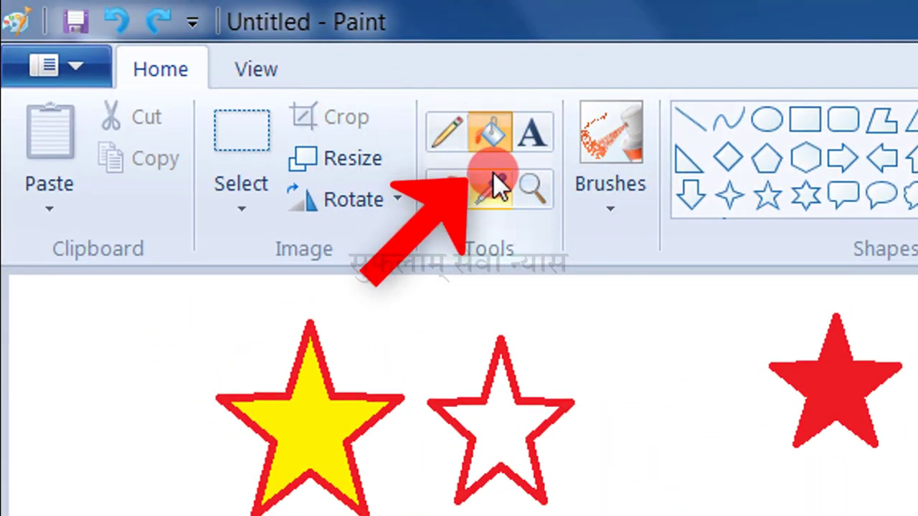
pyautogui.click(492, 173)
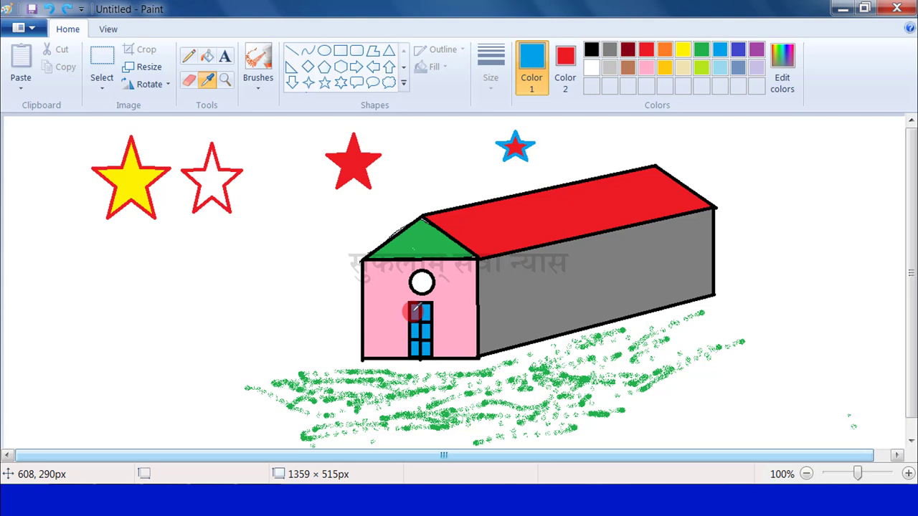
pyautogui.click(414, 309)
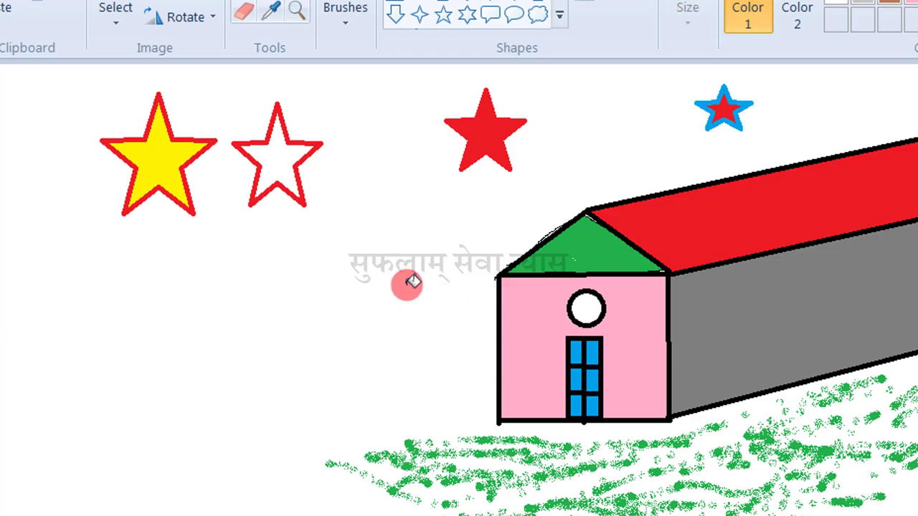
pyautogui.click(294, 164)
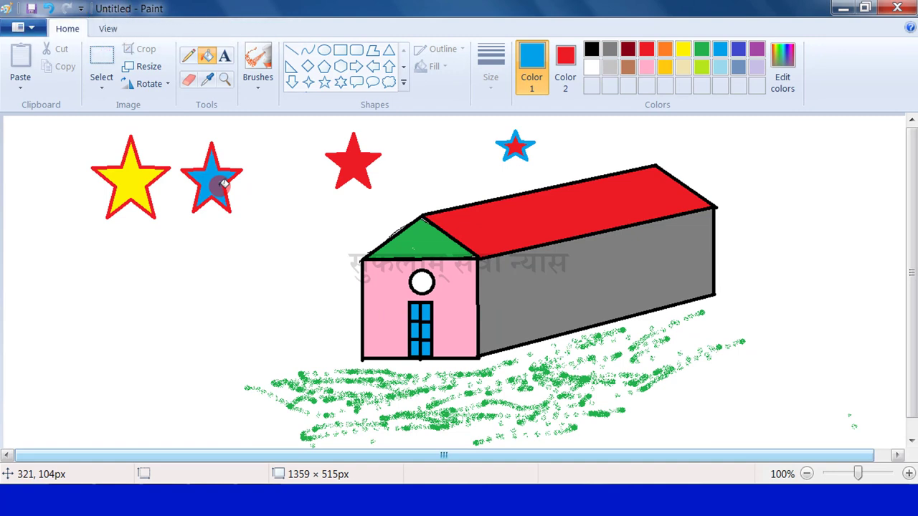
# - Draw a black vertical line about 83 px long with the Line tool in the empty area below the yellow star
pyautogui.click(290, 49)
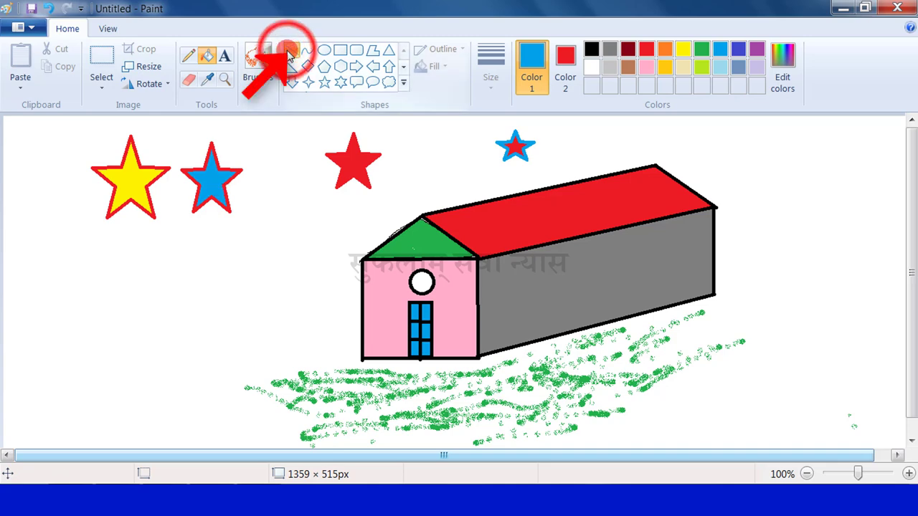
pyautogui.click(591, 49)
pyautogui.moveTo(101, 266); pyautogui.dragTo(108, 334)
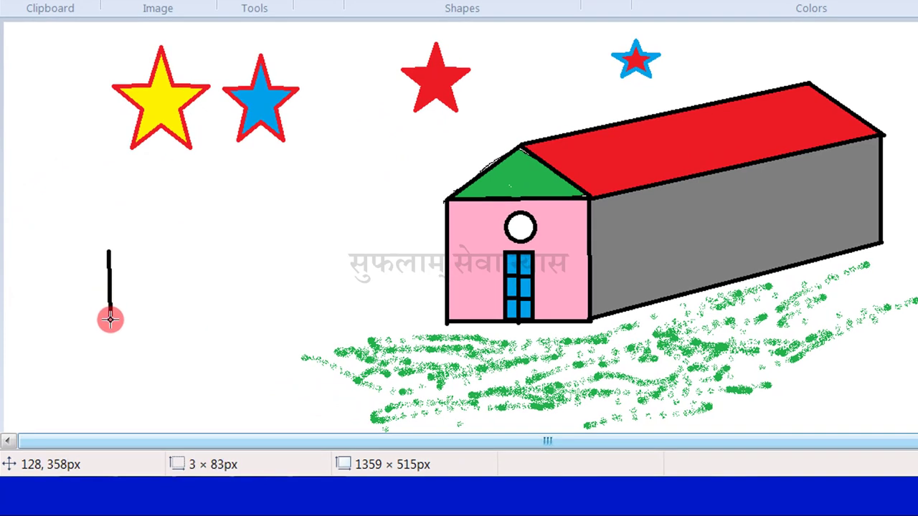
# - Draw a second vertical line about 144 px long beside the first and undo it
pyautogui.moveTo(140, 250); pyautogui.dragTo(139, 370)
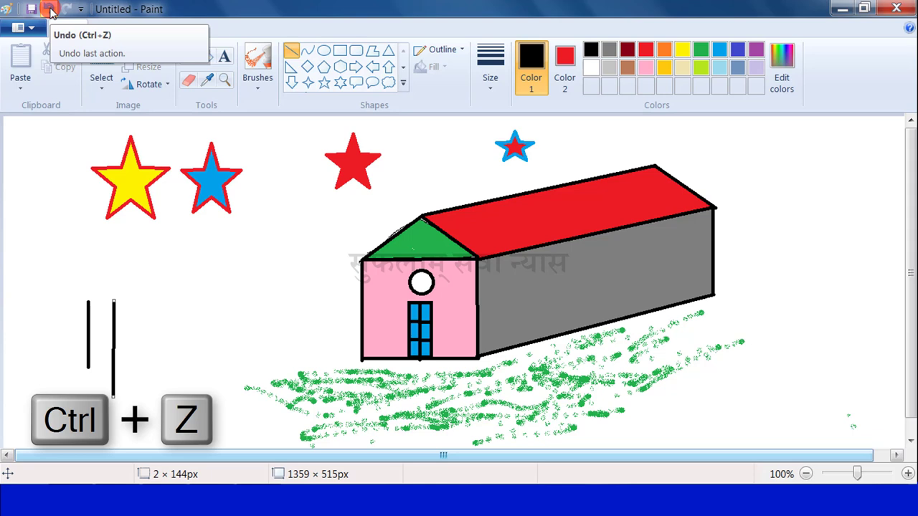
pyautogui.click(49, 10)
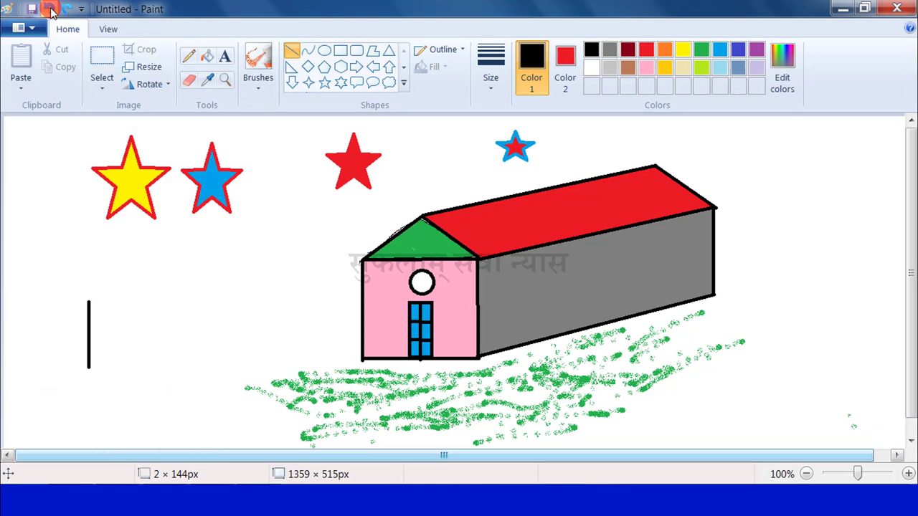
pyautogui.click(48, 10)
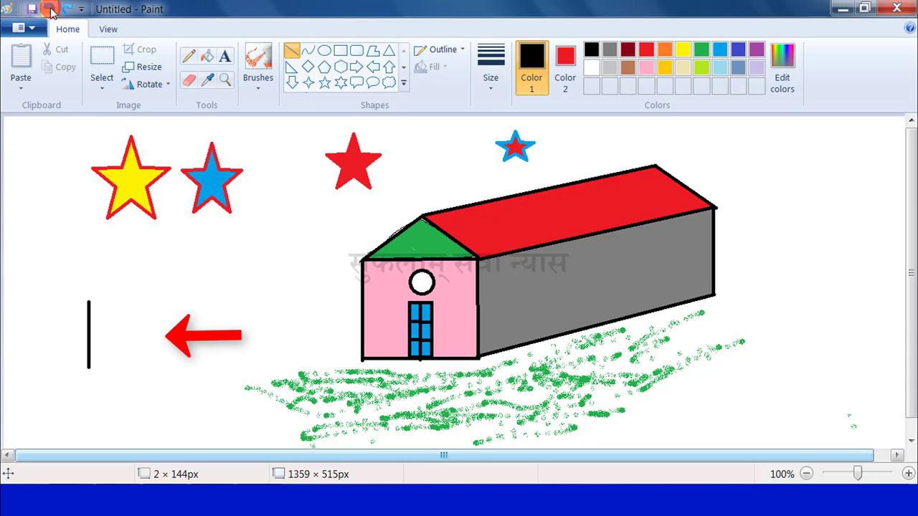
pyautogui.click(49, 10)
# - Draw a vertical line close beside the first one, about equally long, as the other edge of the tree trunk
pyautogui.moveTo(104, 303); pyautogui.dragTo(102, 373)
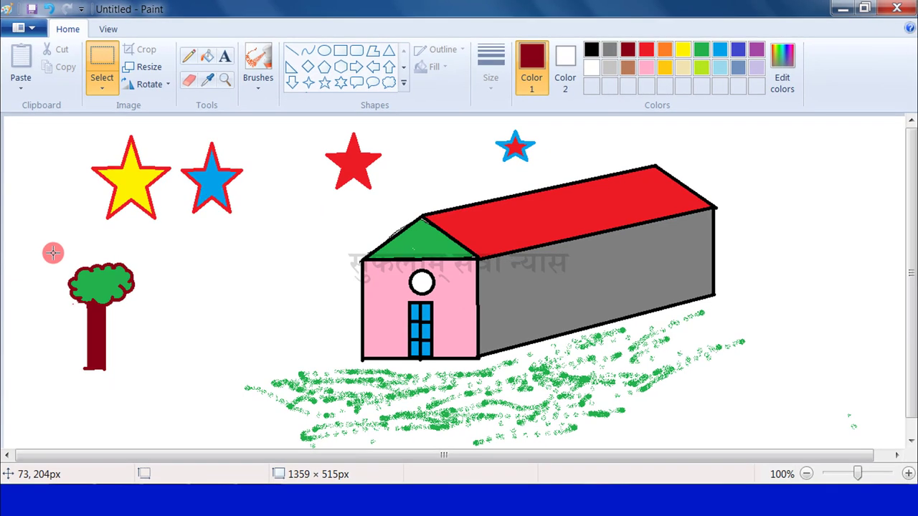
# - Select the whole tree with a rectangle about 136 × 183 px, copy it and paste a duplicate
pyautogui.click(76, 258)
pyautogui.moveTo(76, 259); pyautogui.dragTo(143, 374)
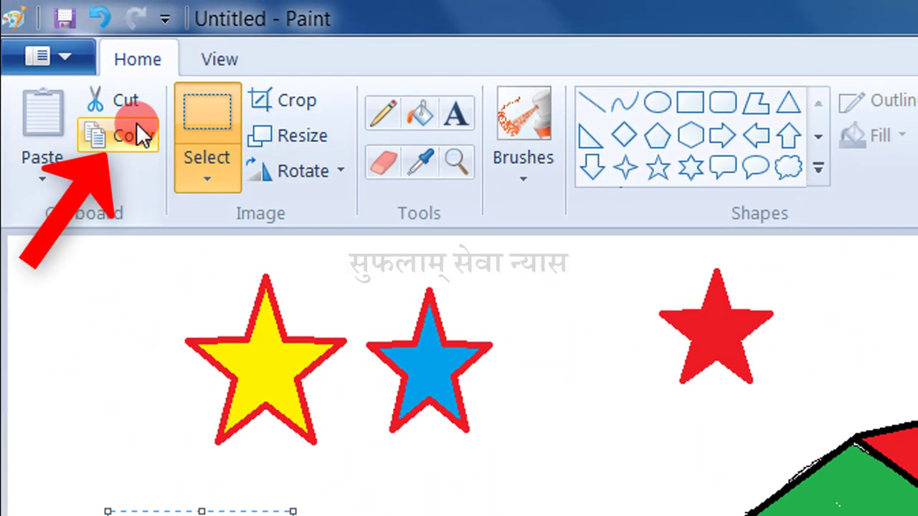
pyautogui.click(136, 125)
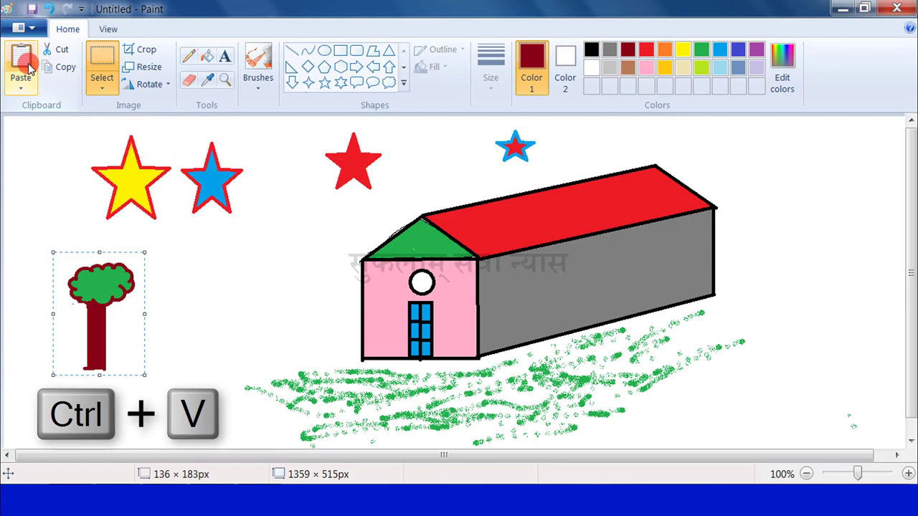
pyautogui.click(27, 65)
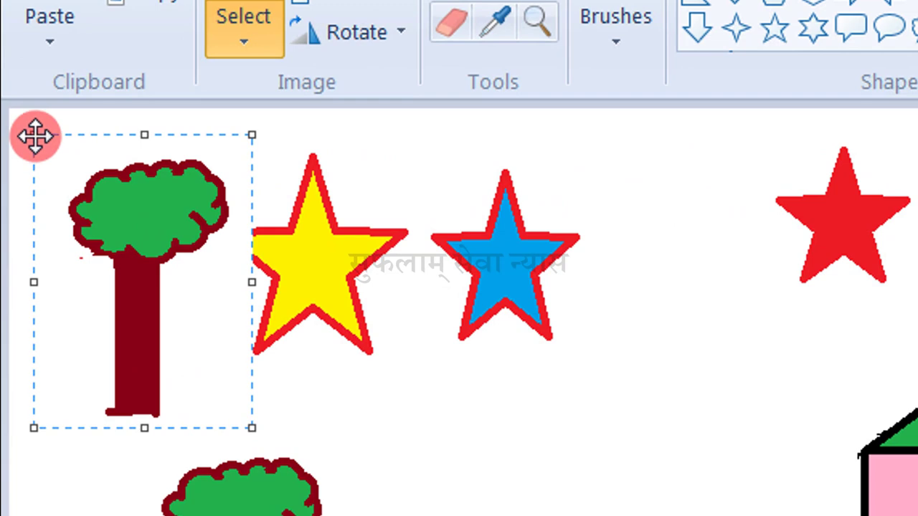
# - Shrink the pasted tree to about 114 × 132 px and move it between the original tree and the house
pyautogui.moveTo(37, 135); pyautogui.dragTo(89, 240)
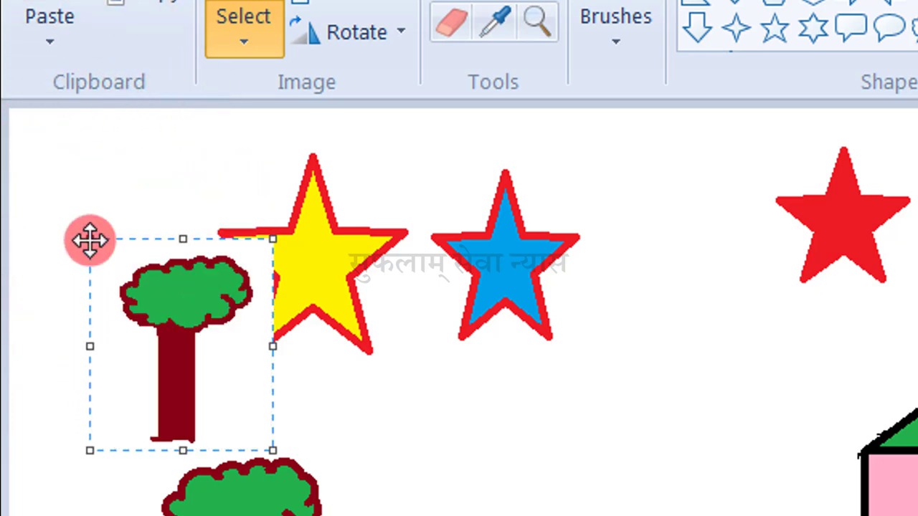
pyautogui.moveTo(143, 323)
pyautogui.mouseDown()
pyautogui.moveTo(168, 309)
pyautogui.moveTo(258, 389)
pyautogui.moveTo(440, 442)
pyautogui.moveTo(449, 515)
pyautogui.mouseUp()
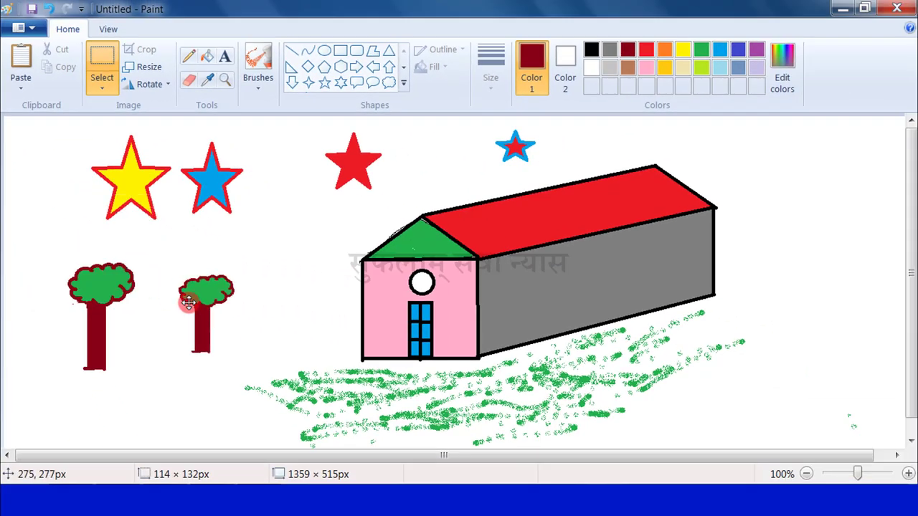
pyautogui.moveTo(187, 303); pyautogui.dragTo(190, 327)
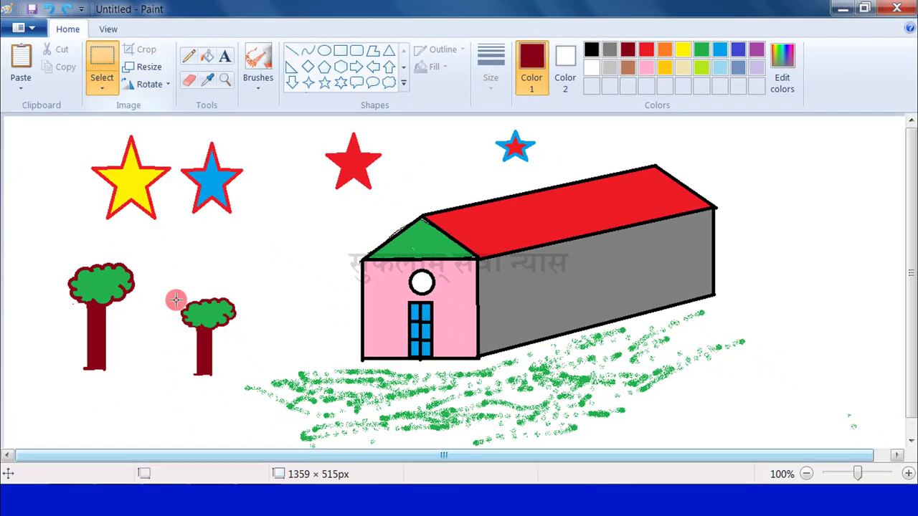
# - Select the smaller tree and resize it to 125 percent horizontally, with Maintain aspect ratio off
pyautogui.moveTo(177, 287); pyautogui.dragTo(239, 383)
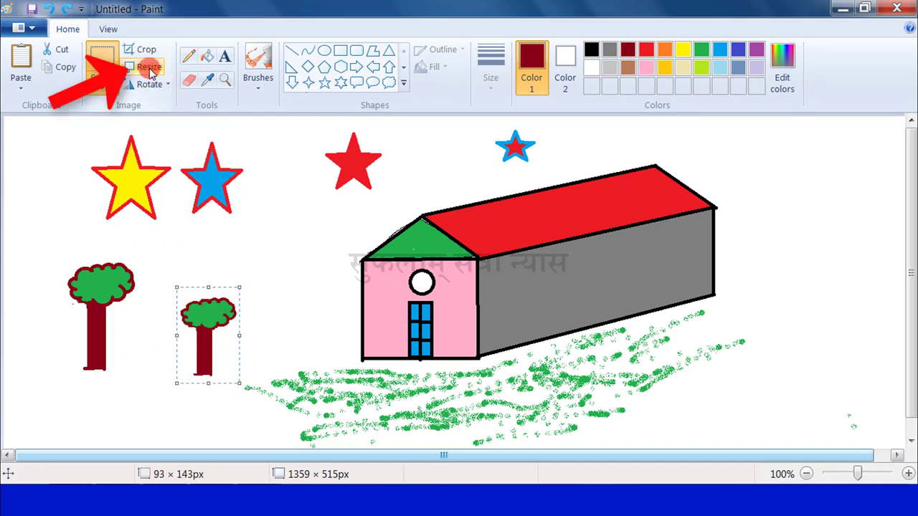
pyautogui.click(149, 67)
pyautogui.moveTo(152, 83)
pyautogui.mouseDown()
pyautogui.moveTo(260, 114)
pyautogui.moveTo(326, 115)
pyautogui.moveTo(375, 96)
pyautogui.mouseUp()
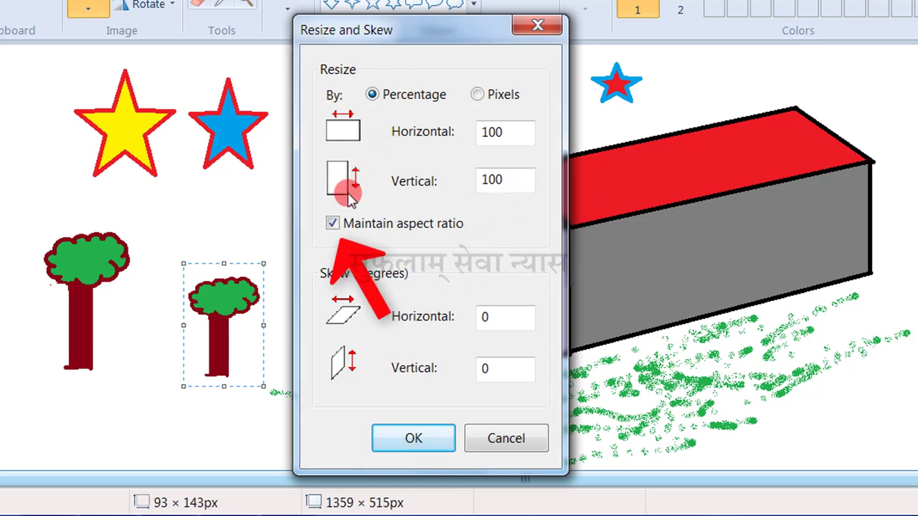
pyautogui.click(333, 222)
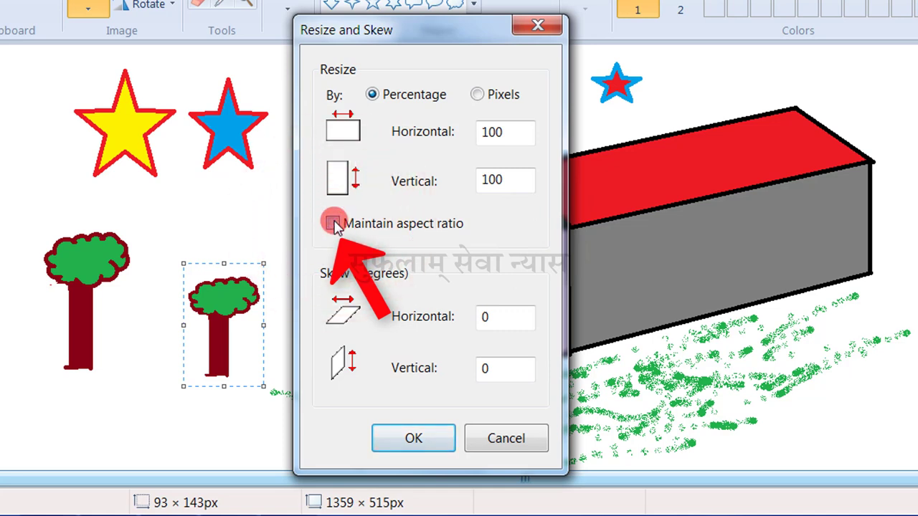
pyautogui.doubleClick(492, 131)
pyautogui.write('125')
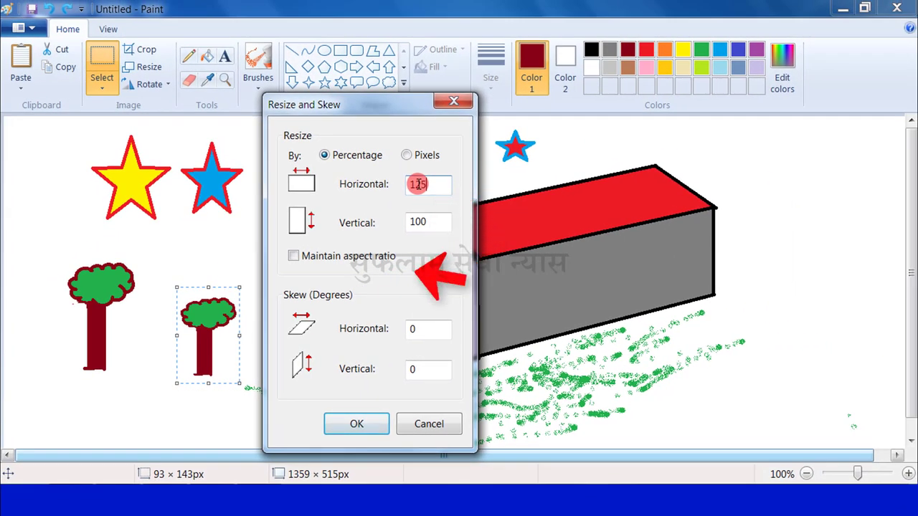
pyautogui.click(356, 424)
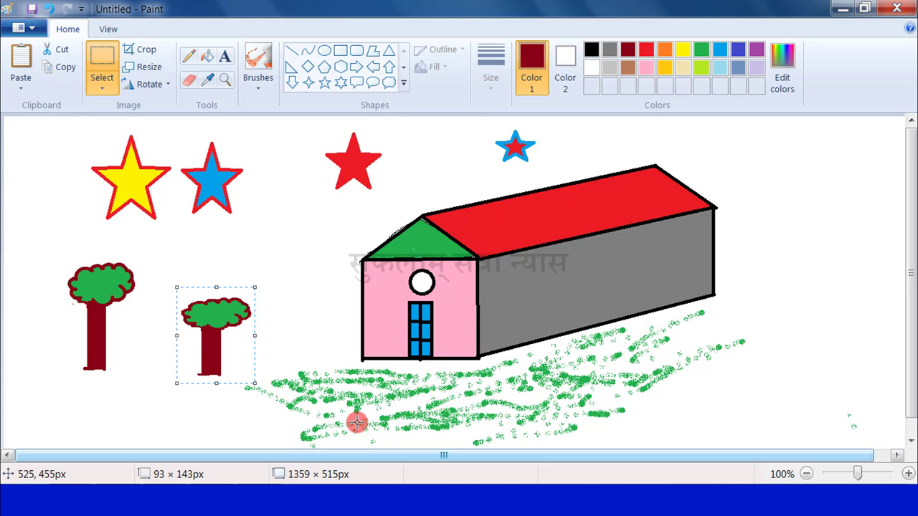
pyautogui.click(312, 319)
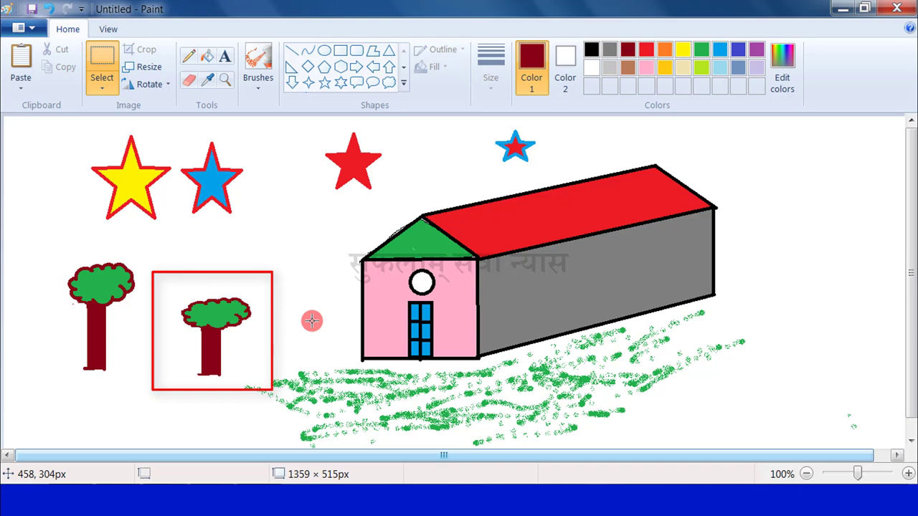
# - Select the widened tree with a rectangle about 119 × 142 px, cut it and paste it back into the drawing
pyautogui.moveTo(173, 285); pyautogui.dragTo(252, 377)
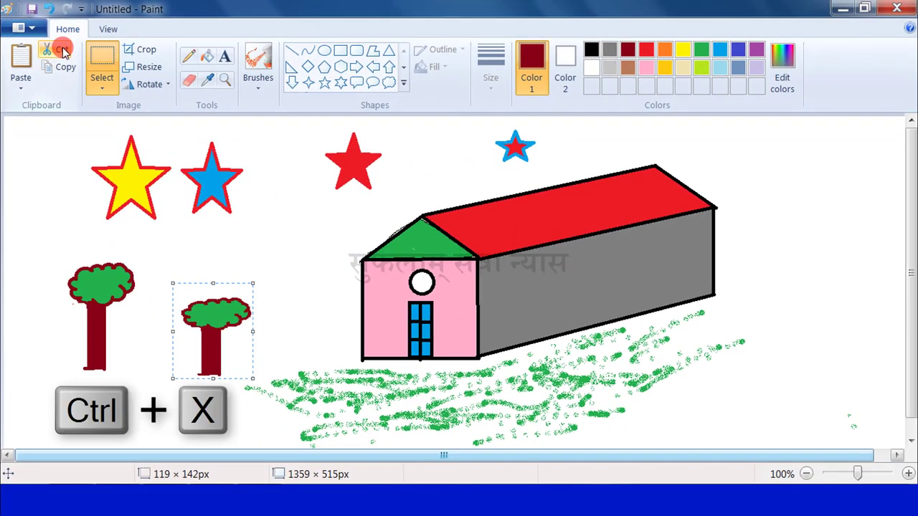
pyautogui.click(63, 52)
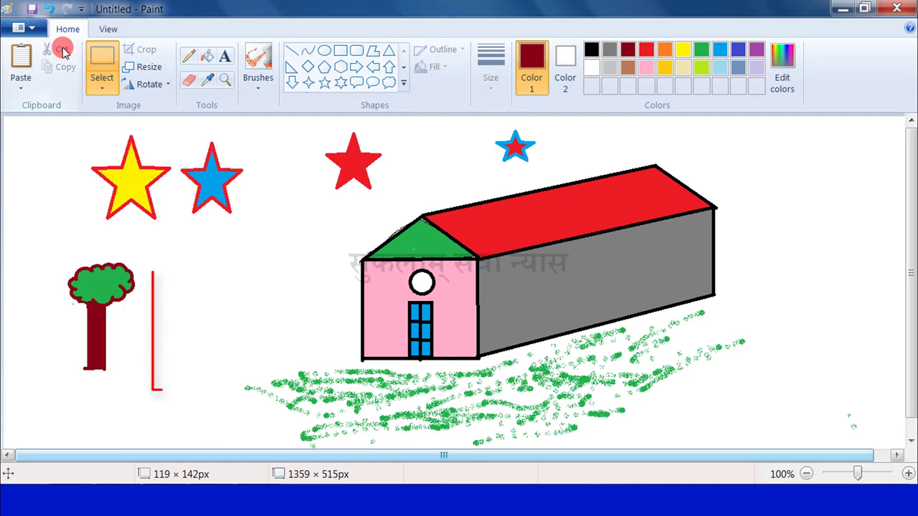
pyautogui.click(19, 57)
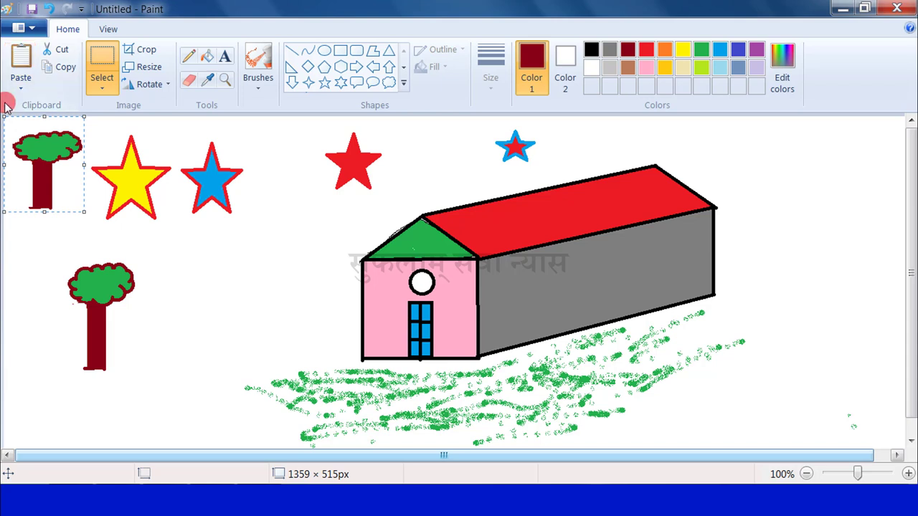
# - Move the pasted smaller tree to the empty area beside the house's far end and deselect it
pyautogui.moveTo(18, 129); pyautogui.dragTo(795, 281)
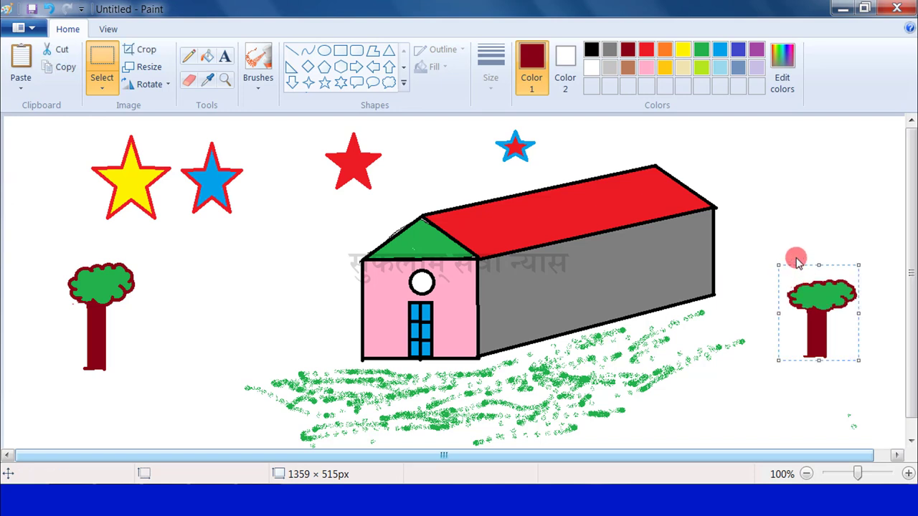
pyautogui.click(795, 262)
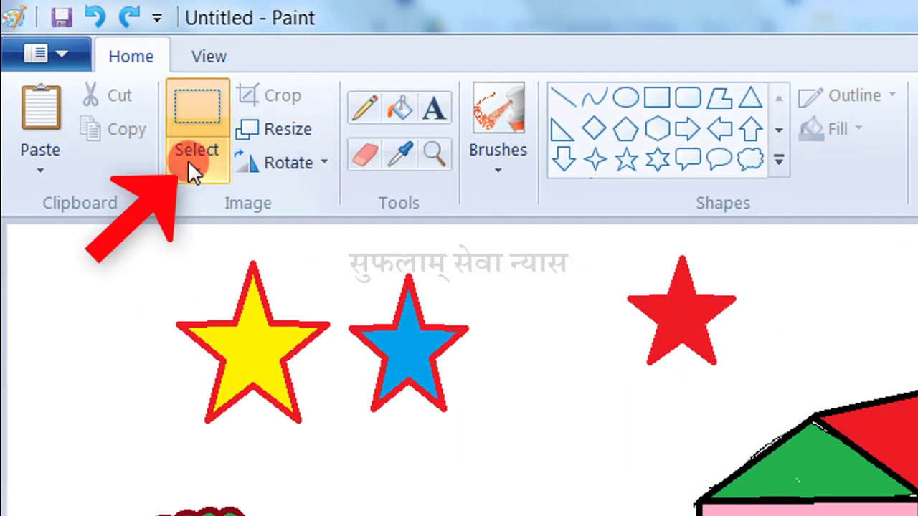
# - Crop the picture to a free-form selection of about 614 × 363 px around the house and undo the crop
pyautogui.click(195, 168)
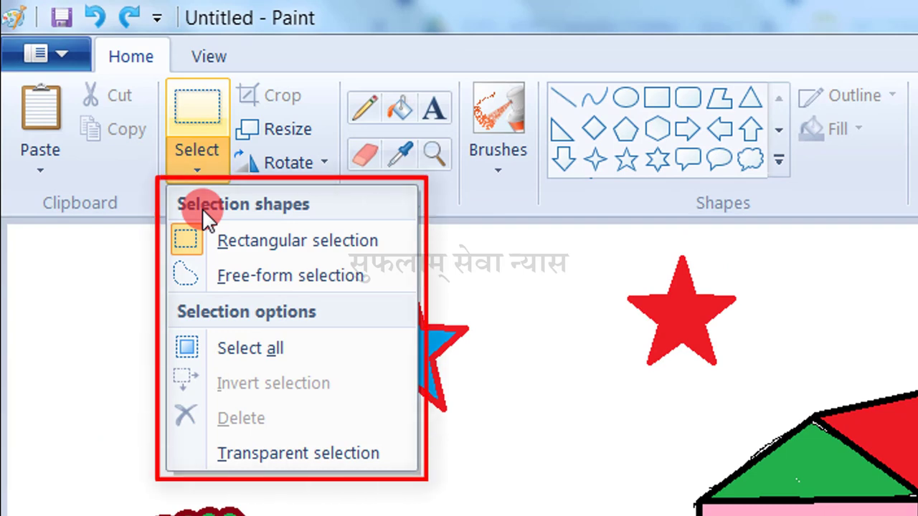
pyautogui.click(215, 275)
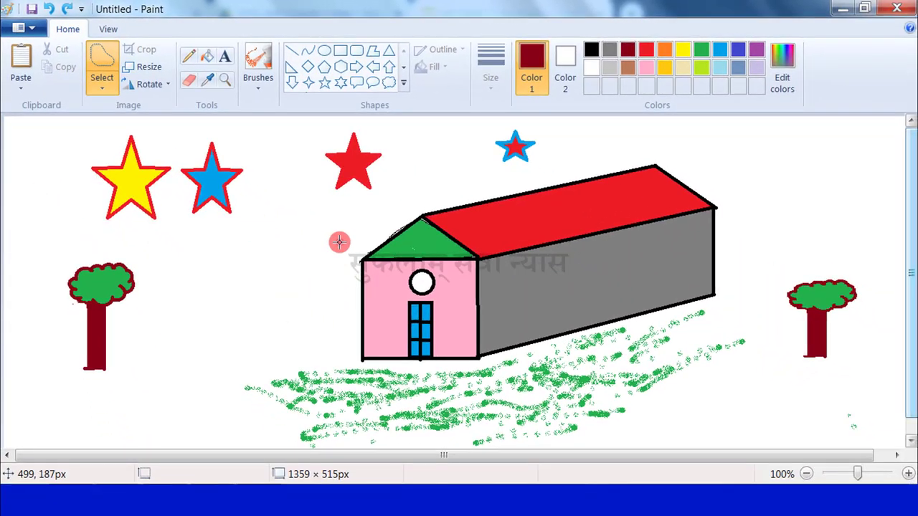
pyautogui.moveTo(340, 241)
pyautogui.mouseDown()
pyautogui.moveTo(506, 170)
pyautogui.moveTo(602, 149)
pyautogui.moveTo(662, 150)
pyautogui.moveTo(512, 375)
pyautogui.moveTo(341, 236)
pyautogui.mouseUp()
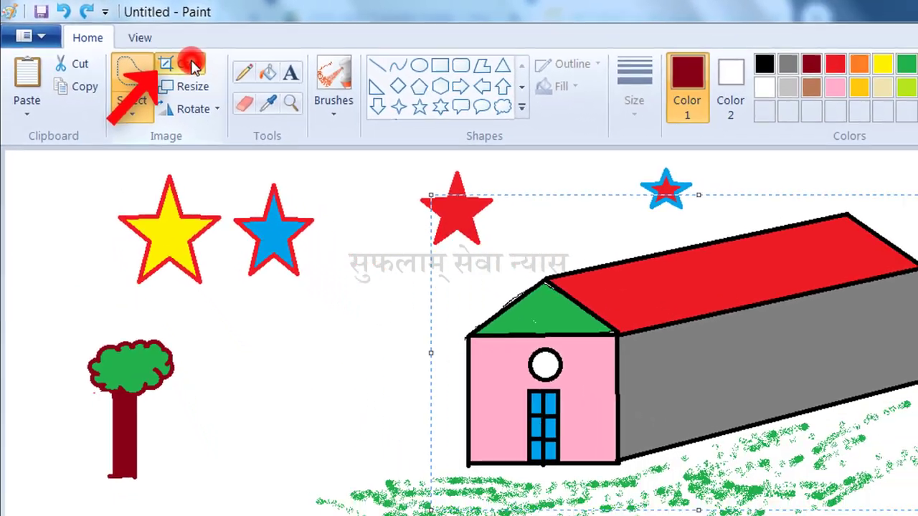
pyautogui.click(236, 81)
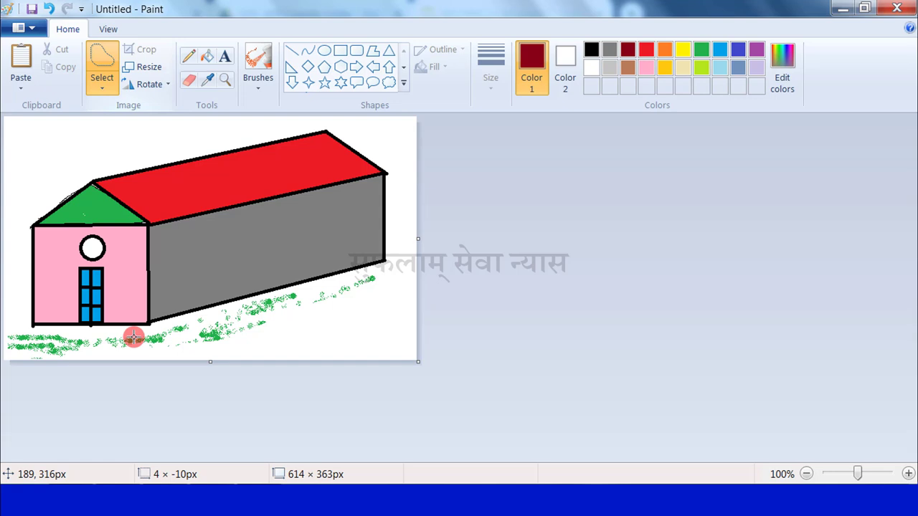
pyautogui.hotkey('ctrl', 'z')
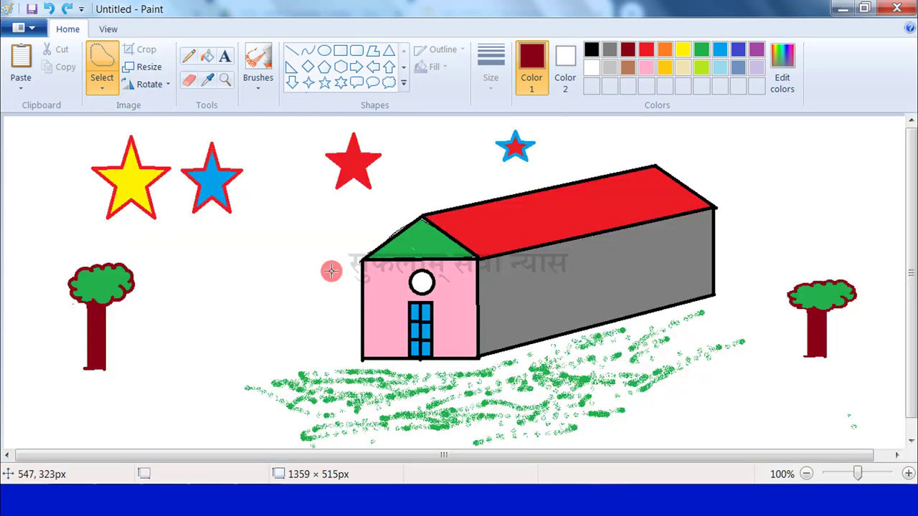
# - Select the larger tree with a rectangle about 115 × 180 px and rotate it right 90°
pyautogui.click(102, 86)
pyautogui.click(102, 126)
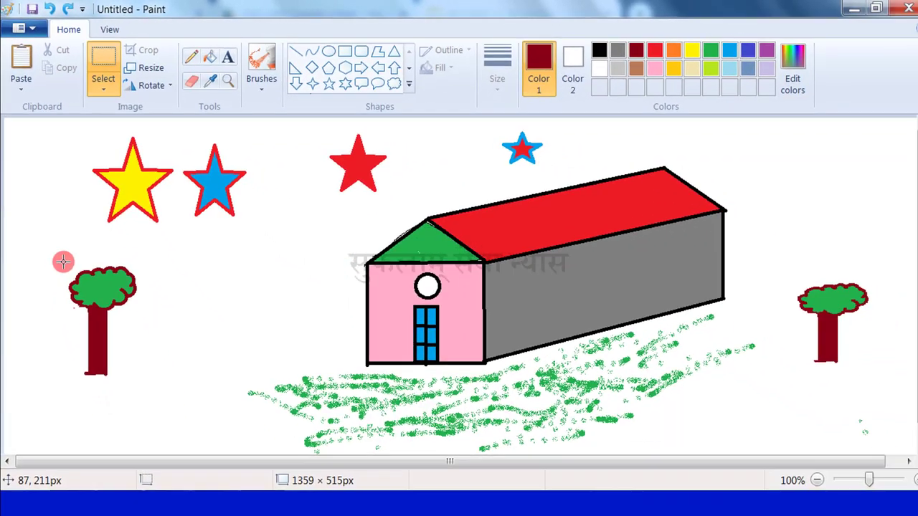
pyautogui.moveTo(105, 432); pyautogui.dragTo(203, 441)
pyautogui.moveTo(123, 265); pyautogui.dragTo(139, 378)
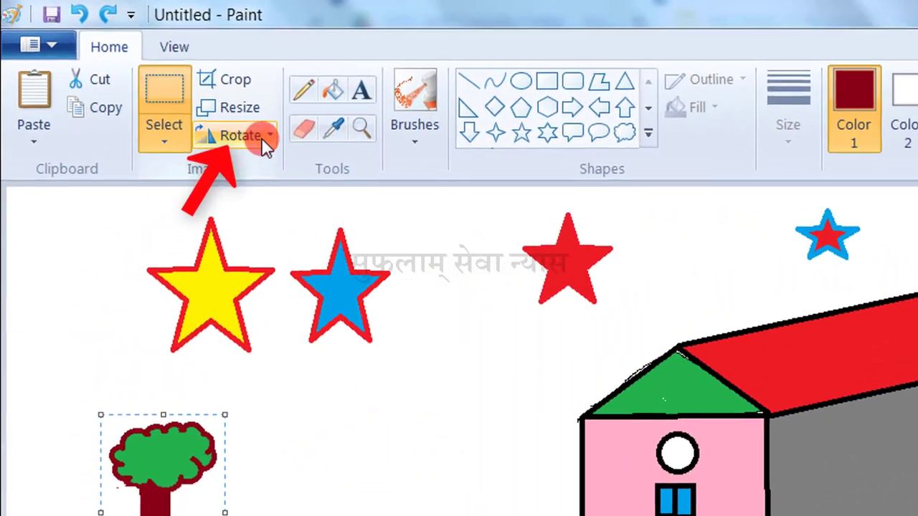
pyautogui.click(165, 84)
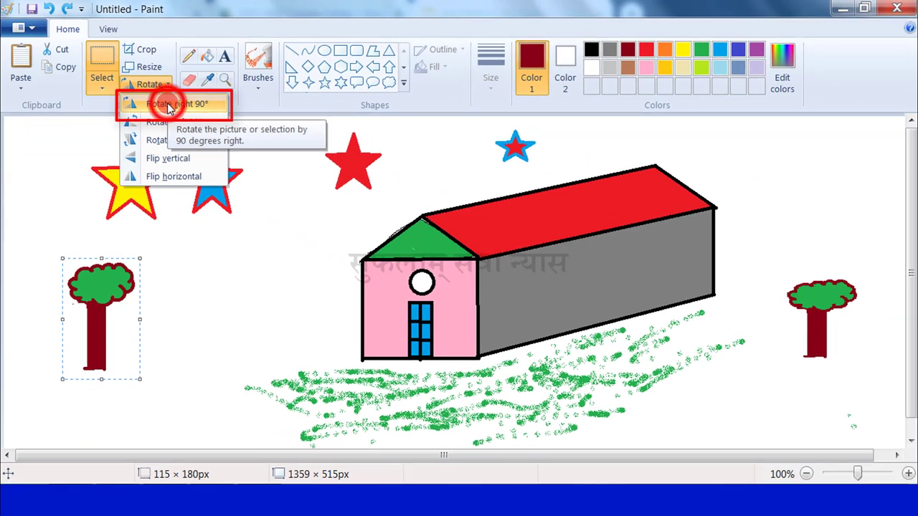
pyautogui.click(169, 105)
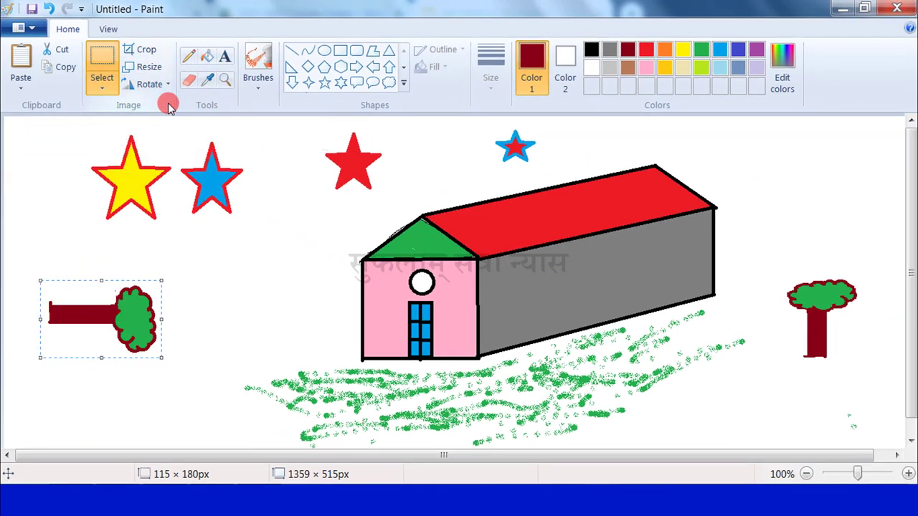